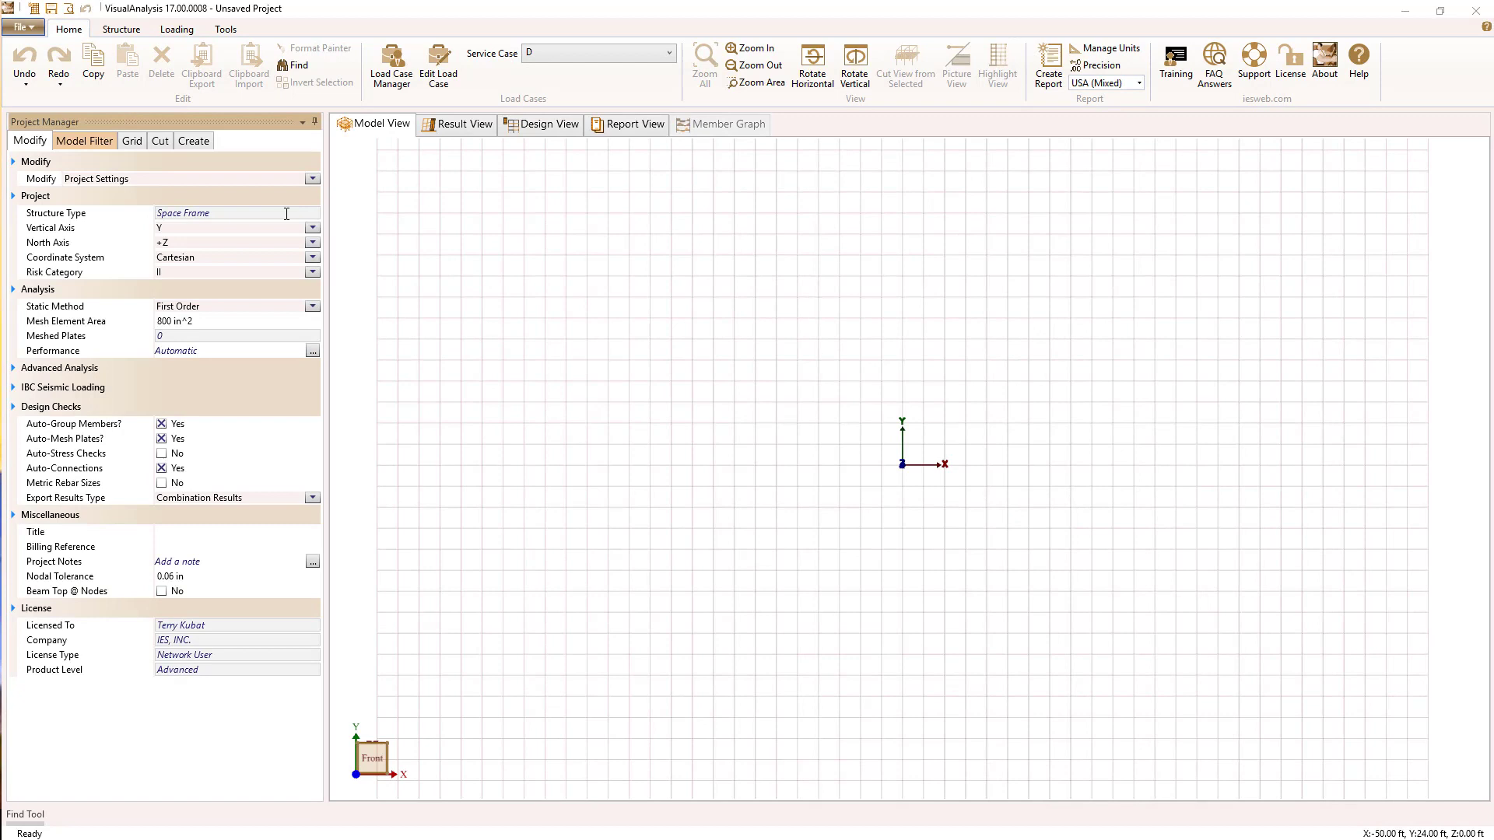
Draw a 40 ft horizontal member from the origin along the X axis as the truss's bottom chord
{"action": "mouse_move", "coordinate": [286, 213]}
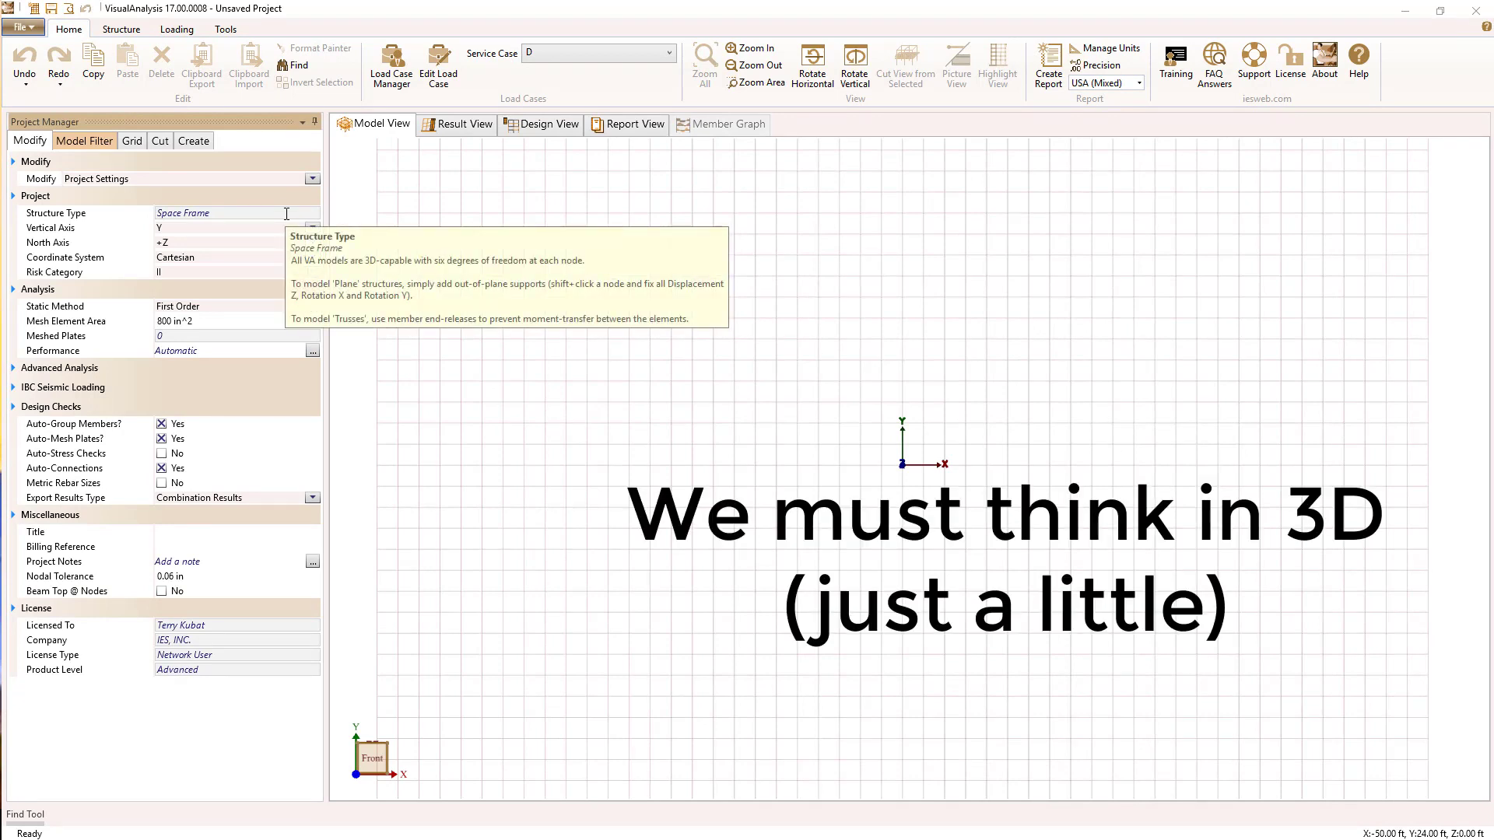
{"action": "left_click", "coordinate": [130, 34]}
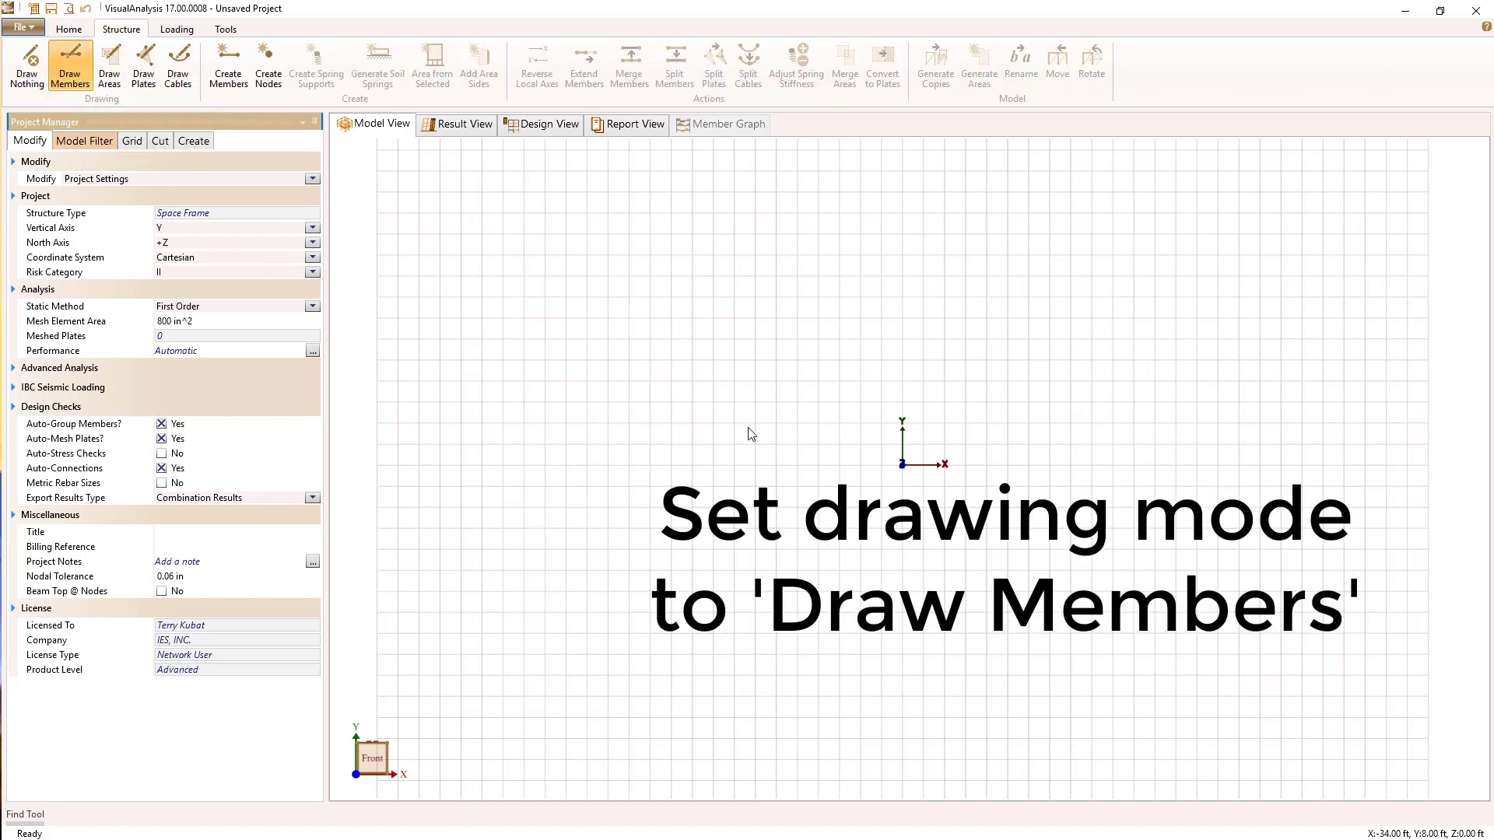
{"action": "left_click_drag", "start_coordinate": [902, 465], "coordinate": [1321, 465]}
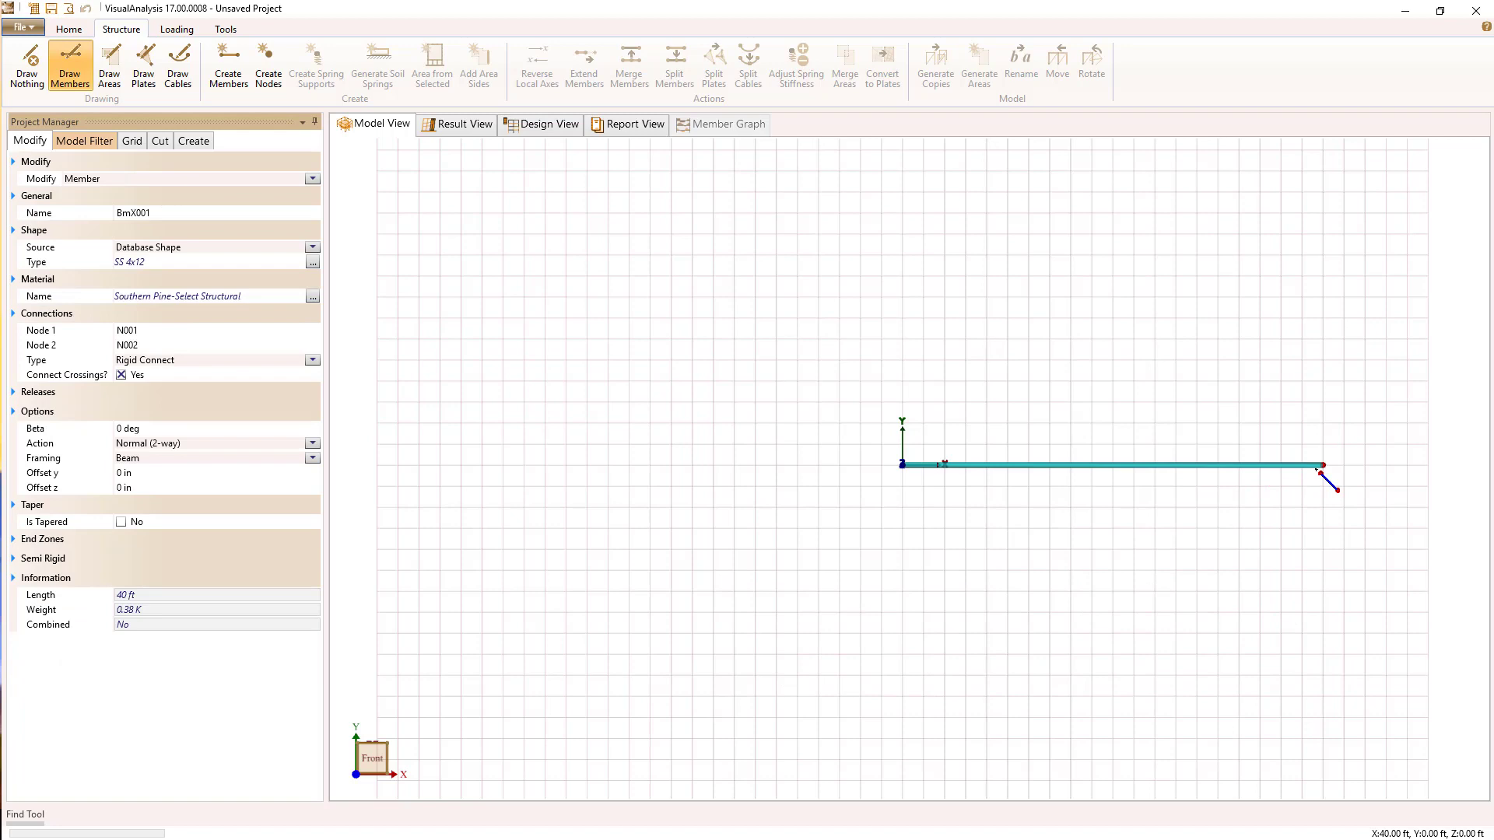
Draw two sloping top chord members from the bottom chord's ends to a peak at X 28 ft, Y 14 ft
{"action": "left_click", "coordinate": [68, 29]}
{"action": "left_click", "coordinate": [705, 69]}
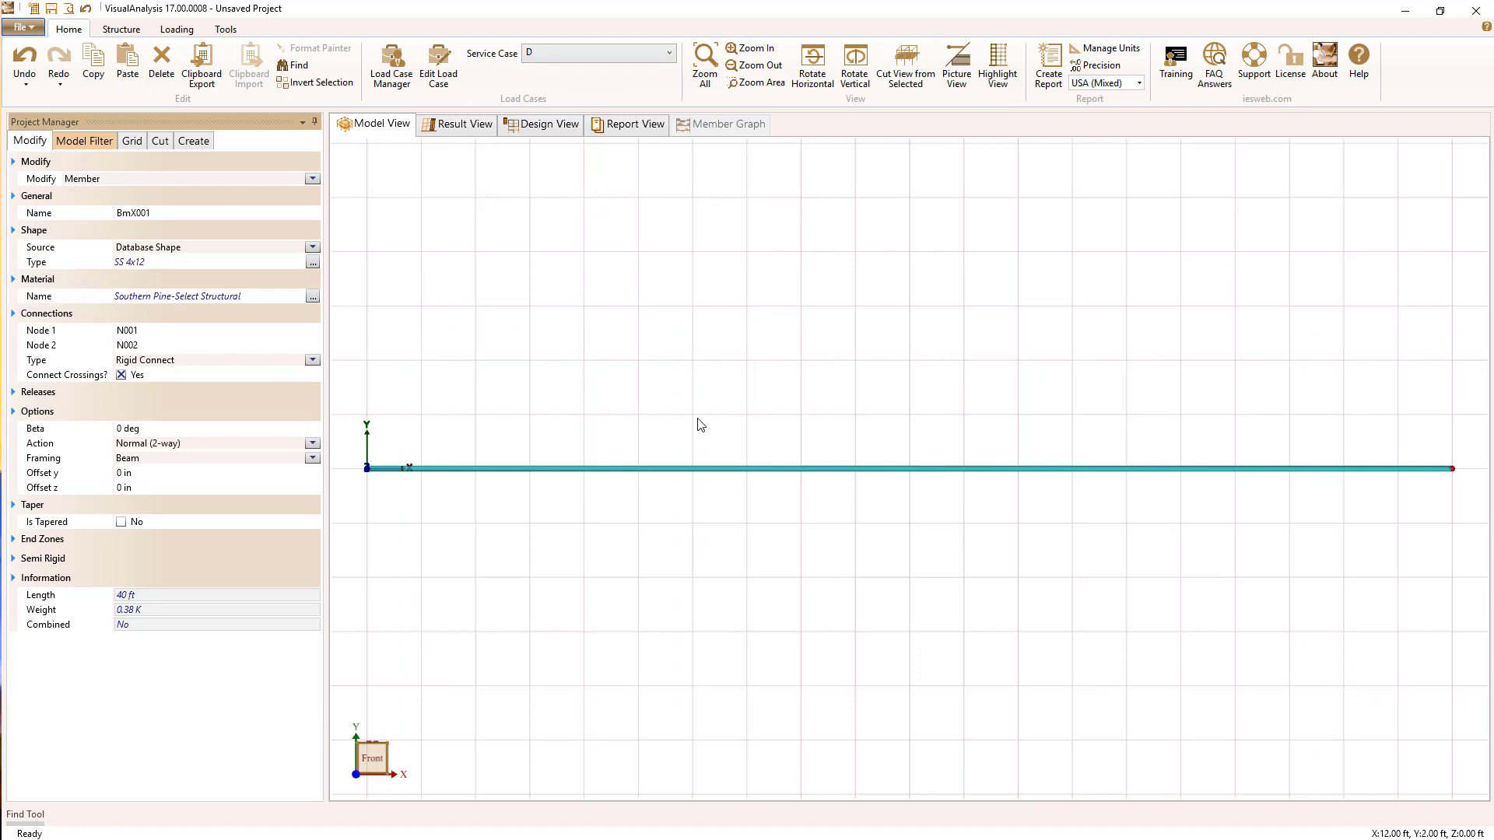
{"action": "middle_click_drag", "start_coordinate": [697, 424], "coordinate": [699, 671]}
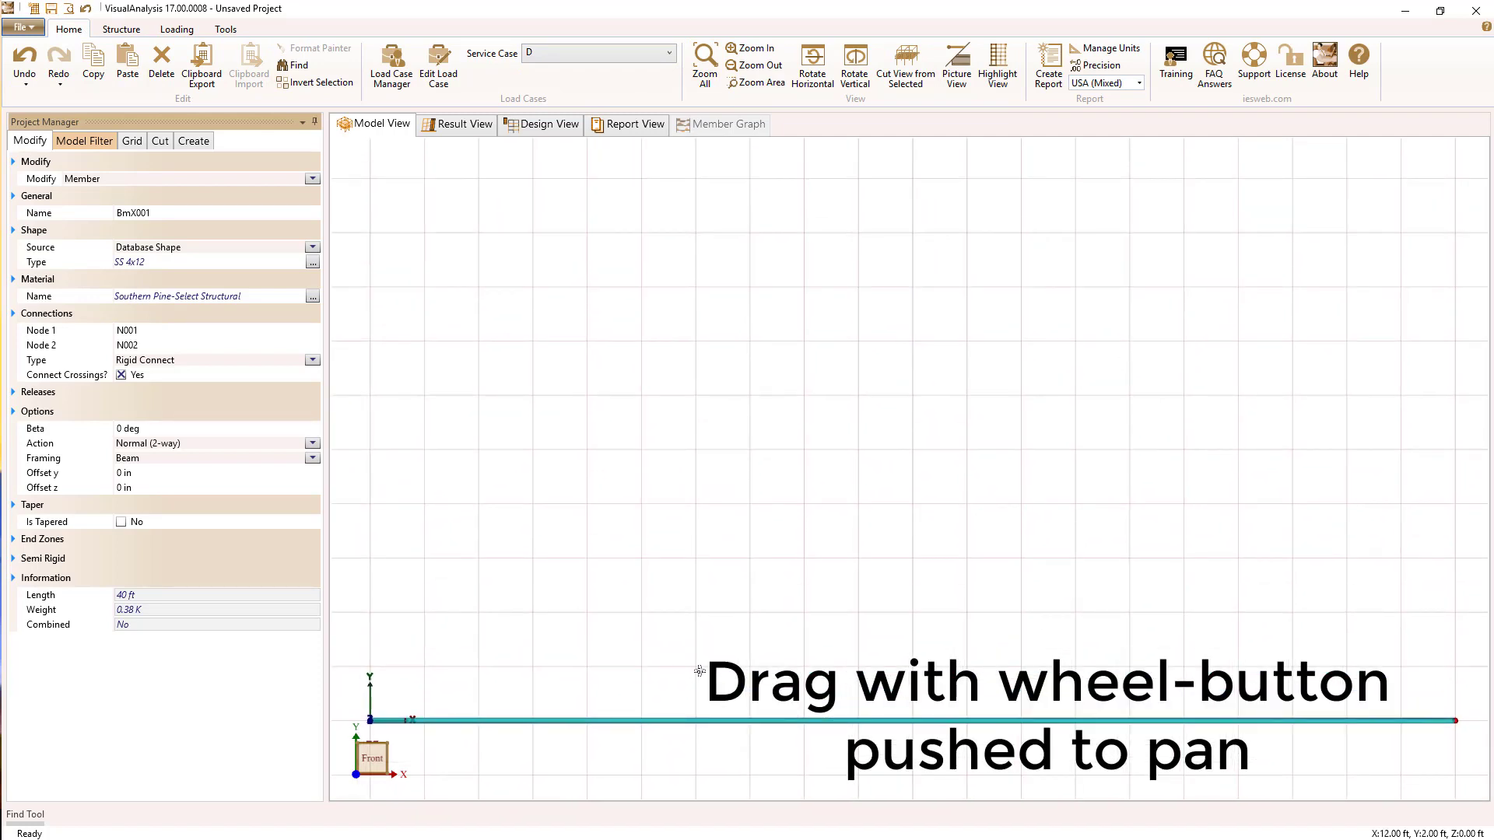
{"action": "mouse_move", "coordinate": [371, 720]}
{"action": "left_mouse_down"}
{"action": "mouse_move", "coordinate": [652, 571]}
{"action": "mouse_move", "coordinate": [944, 477]}
{"action": "mouse_move", "coordinate": [1098, 363]}
{"action": "mouse_move", "coordinate": [1144, 366]}
{"action": "mouse_move", "coordinate": [1135, 351]}
{"action": "mouse_move", "coordinate": [1457, 721]}
{"action": "left_mouse_up"}
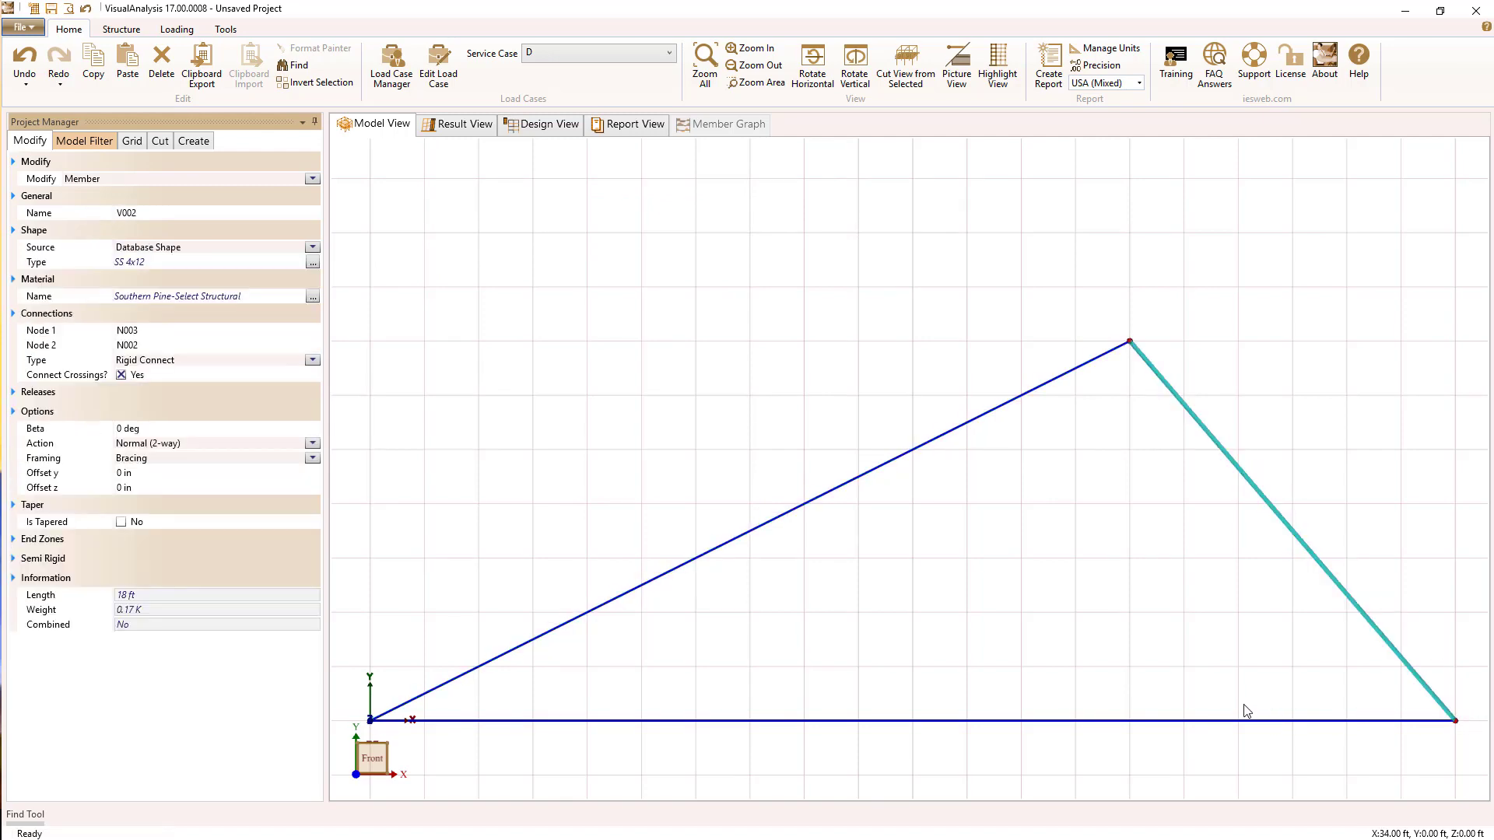
Draw three vertical web members from bottom to top chord at X 28, 20 and 12 ft, with lengths of 14, 10 and 6 ft
{"action": "left_click_drag", "start_coordinate": [1129, 724], "coordinate": [1134, 352]}
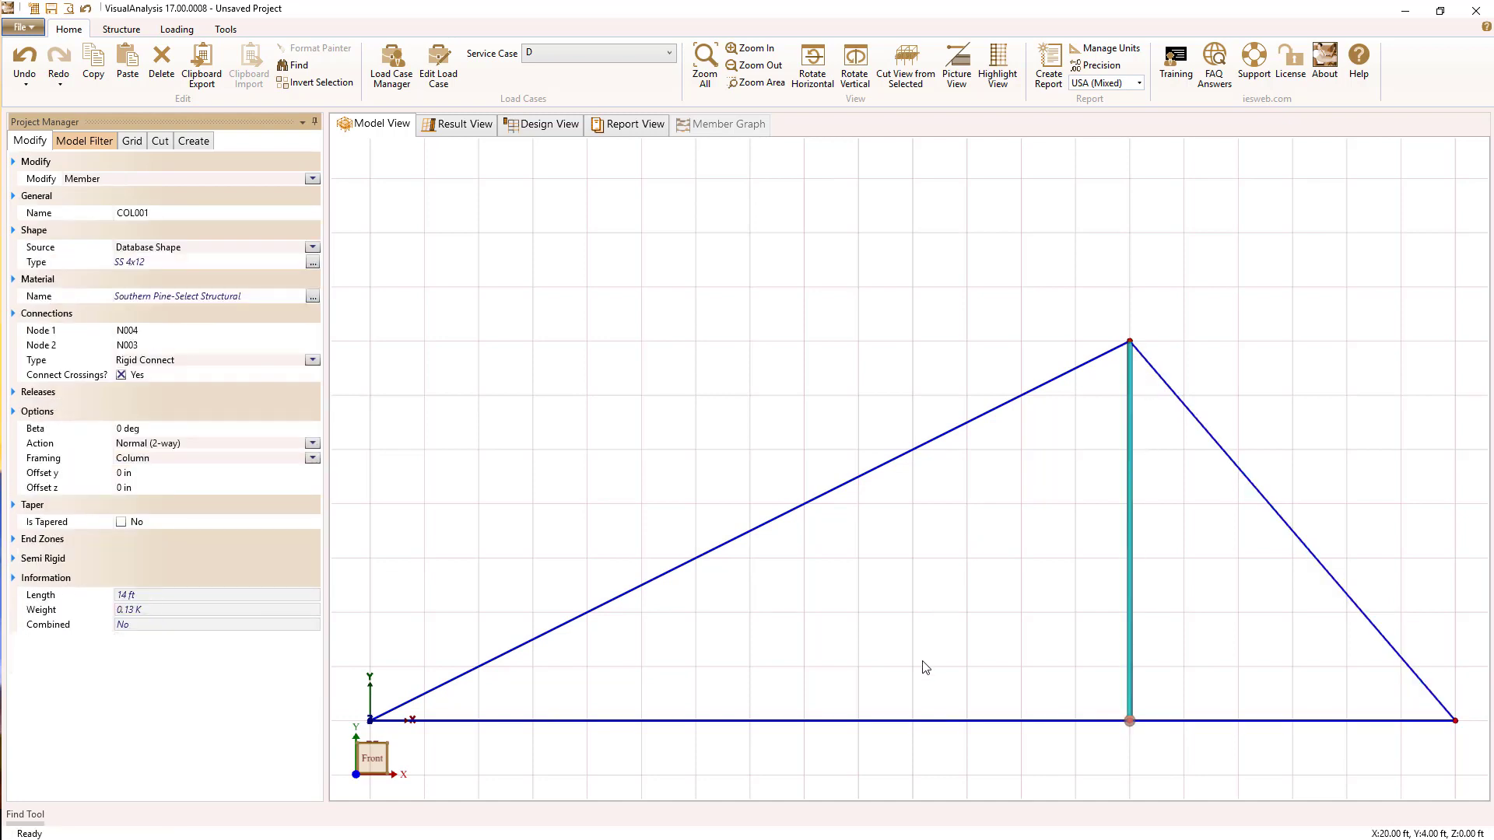
{"action": "left_click_drag", "start_coordinate": [915, 723], "coordinate": [923, 456]}
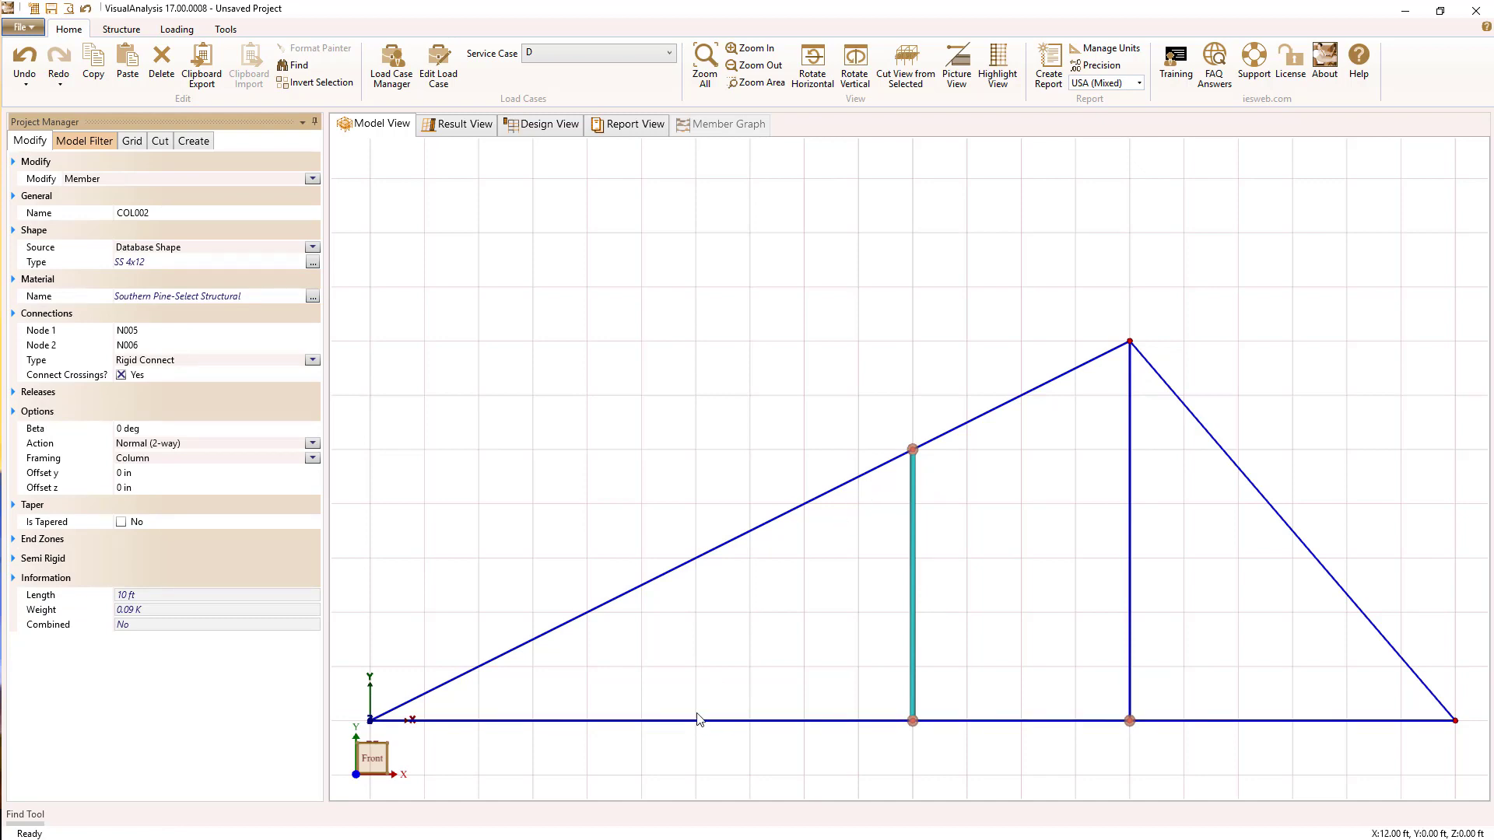
{"action": "left_click_drag", "start_coordinate": [697, 720], "coordinate": [695, 558]}
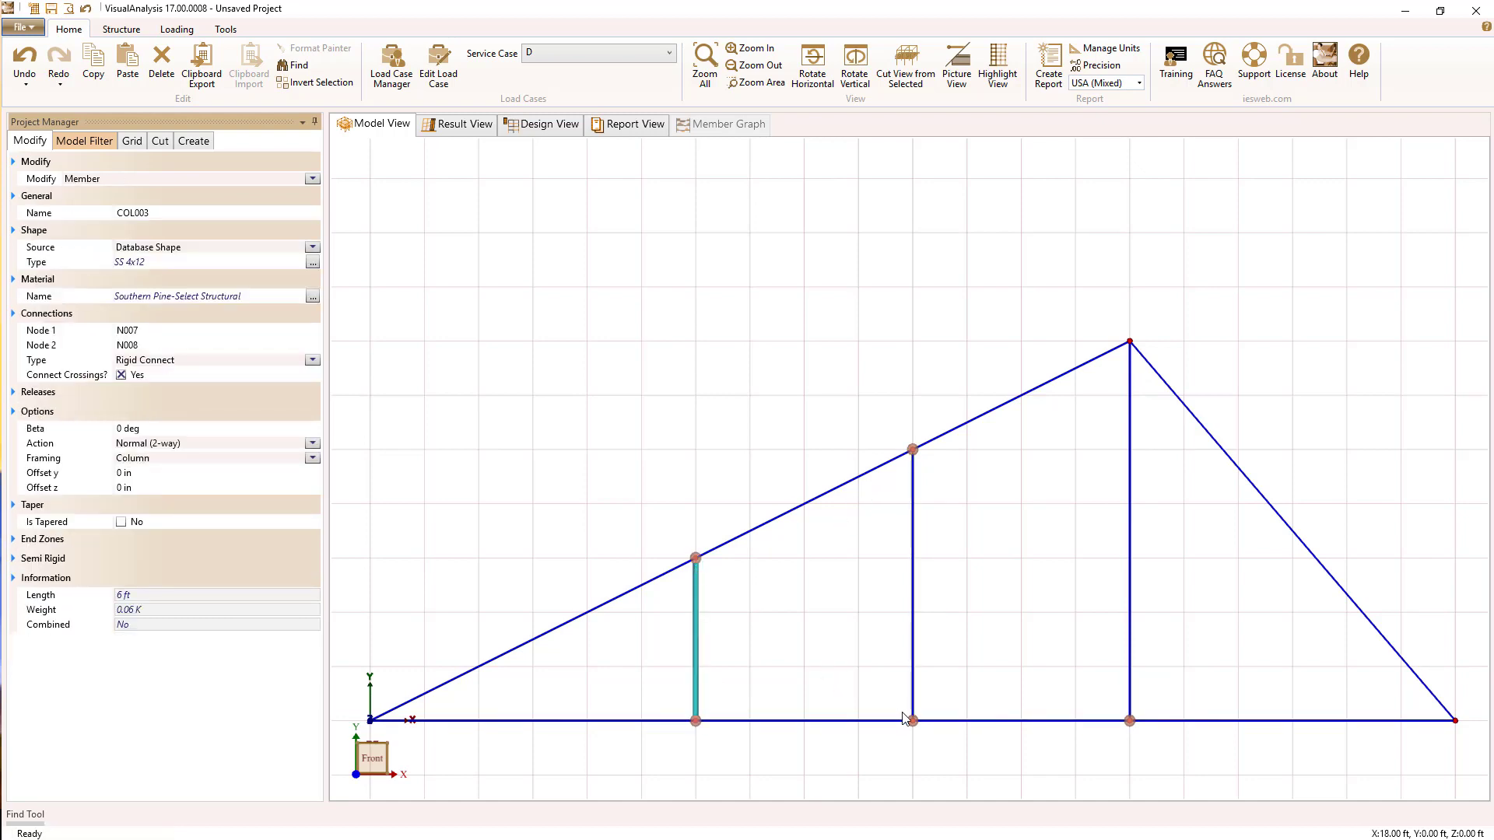
Draw three diagonal web members, extending the last from the base of the tallest vertical past the steep chord to X 36 ft, Y 8 ft
{"action": "left_click_drag", "start_coordinate": [915, 723], "coordinate": [761, 591]}
{"action": "mouse_move", "coordinate": [1127, 718]}
{"action": "left_mouse_down"}
{"action": "mouse_move", "coordinate": [1038, 575]}
{"action": "mouse_move", "coordinate": [936, 468]}
{"action": "left_mouse_up"}
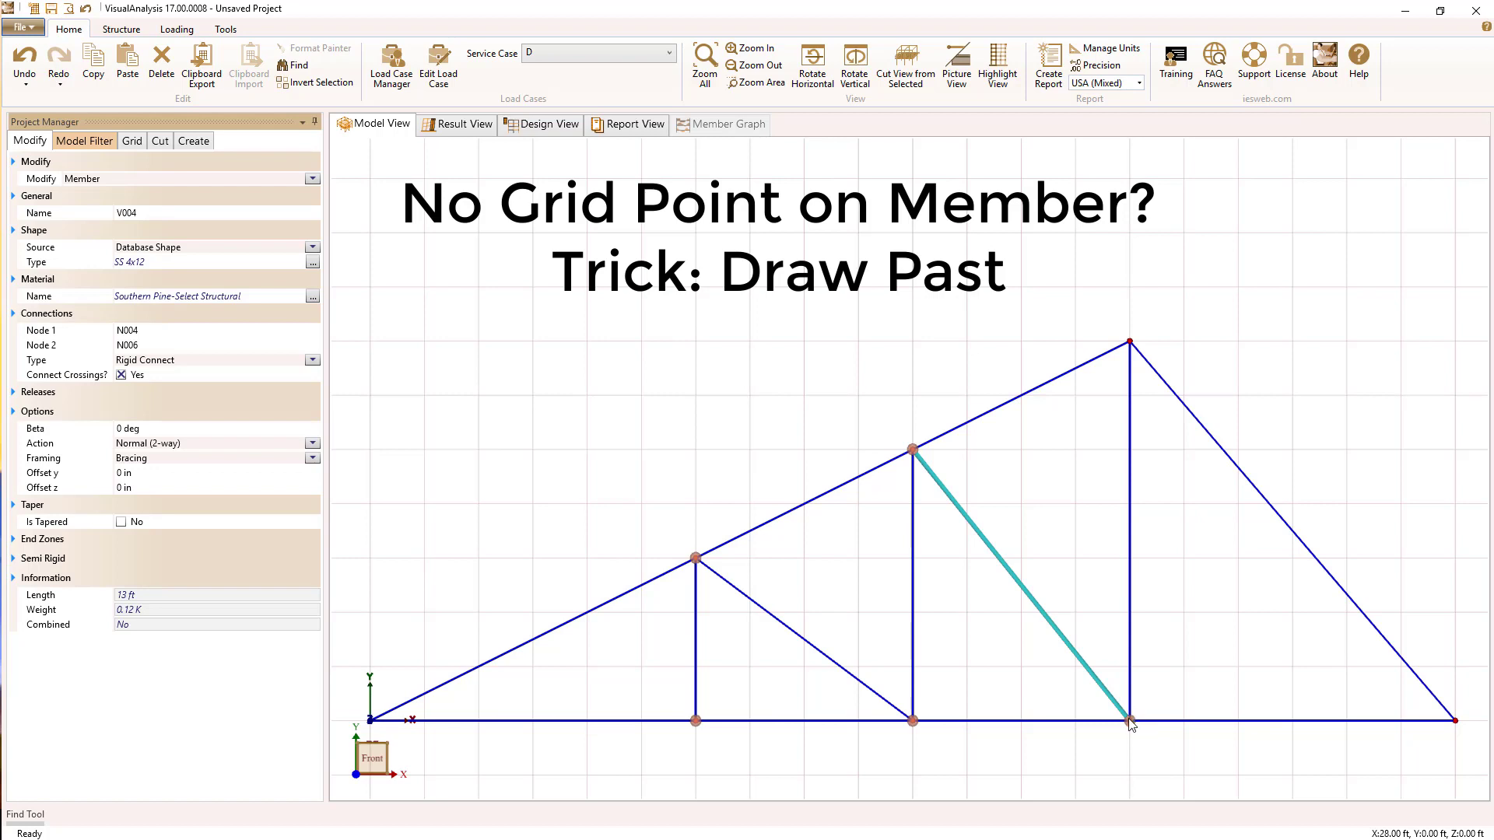
{"action": "left_click_drag", "start_coordinate": [1130, 721], "coordinate": [1346, 525]}
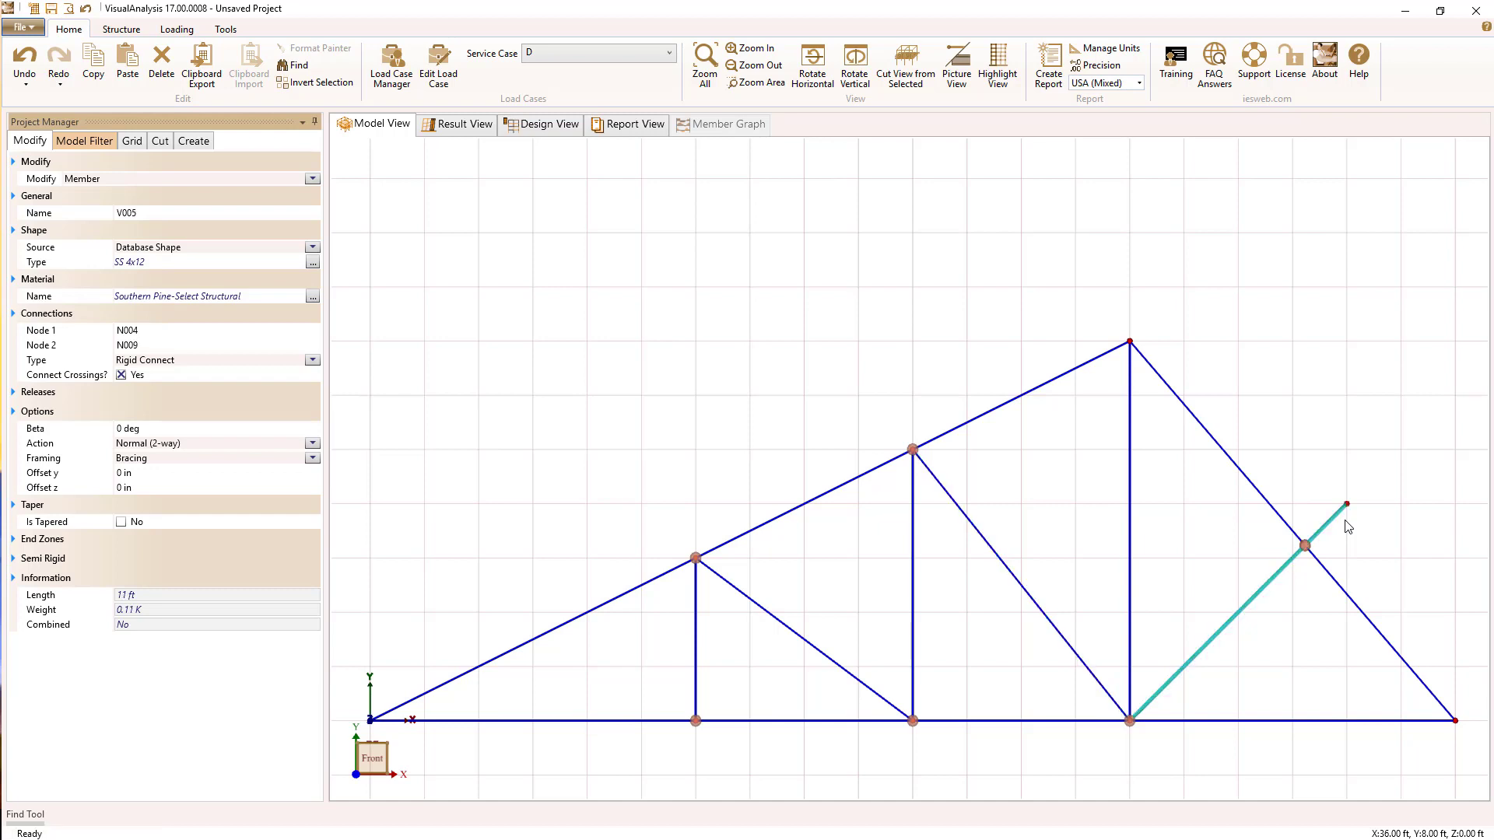
Split the overshooting diagonal at crossing members and delete the piece beyond the steep top chord
{"action": "right_click", "coordinate": [1277, 580]}
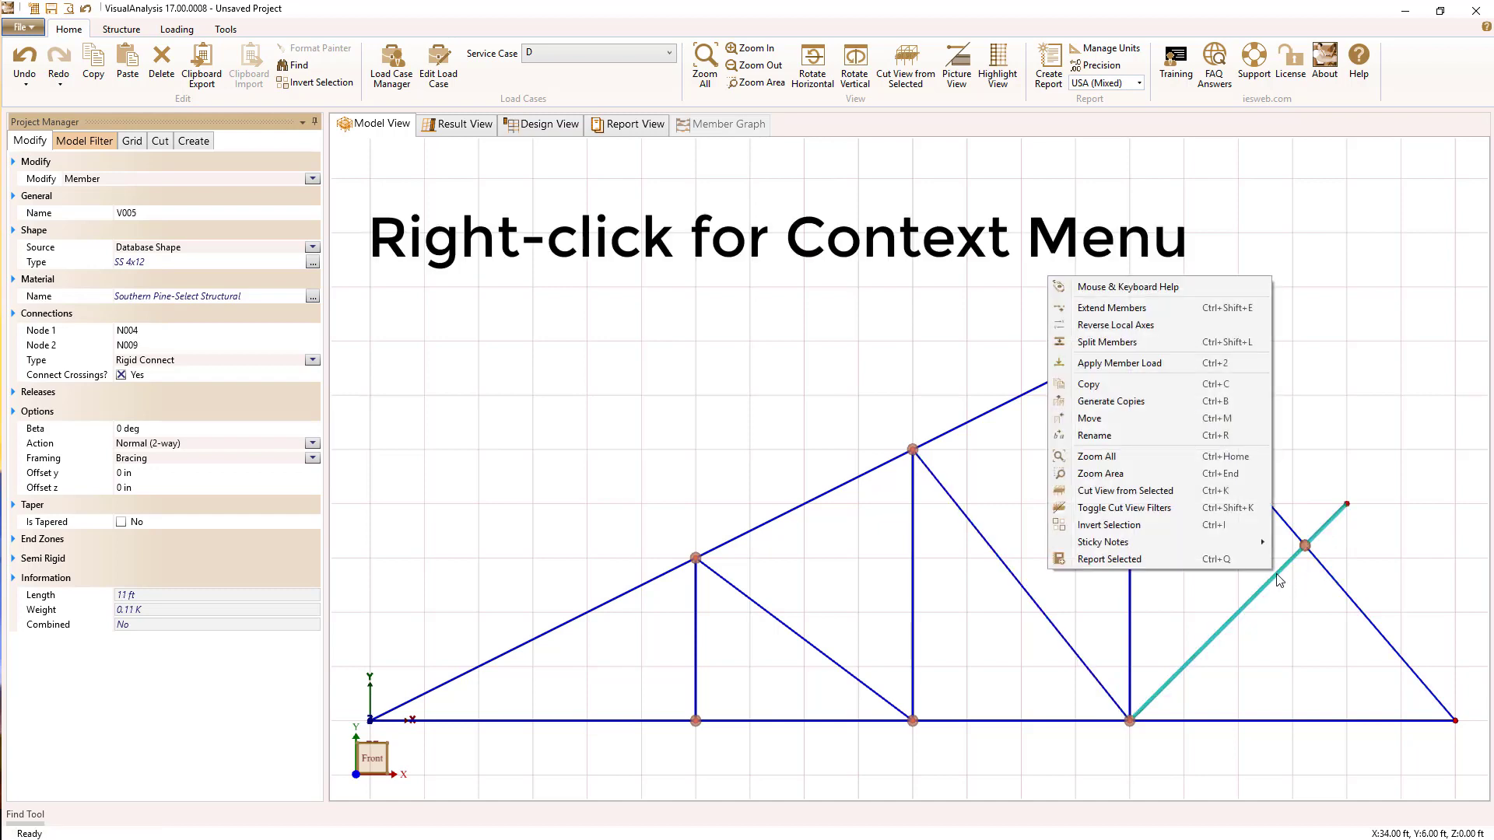
{"action": "left_click", "coordinate": [1100, 346]}
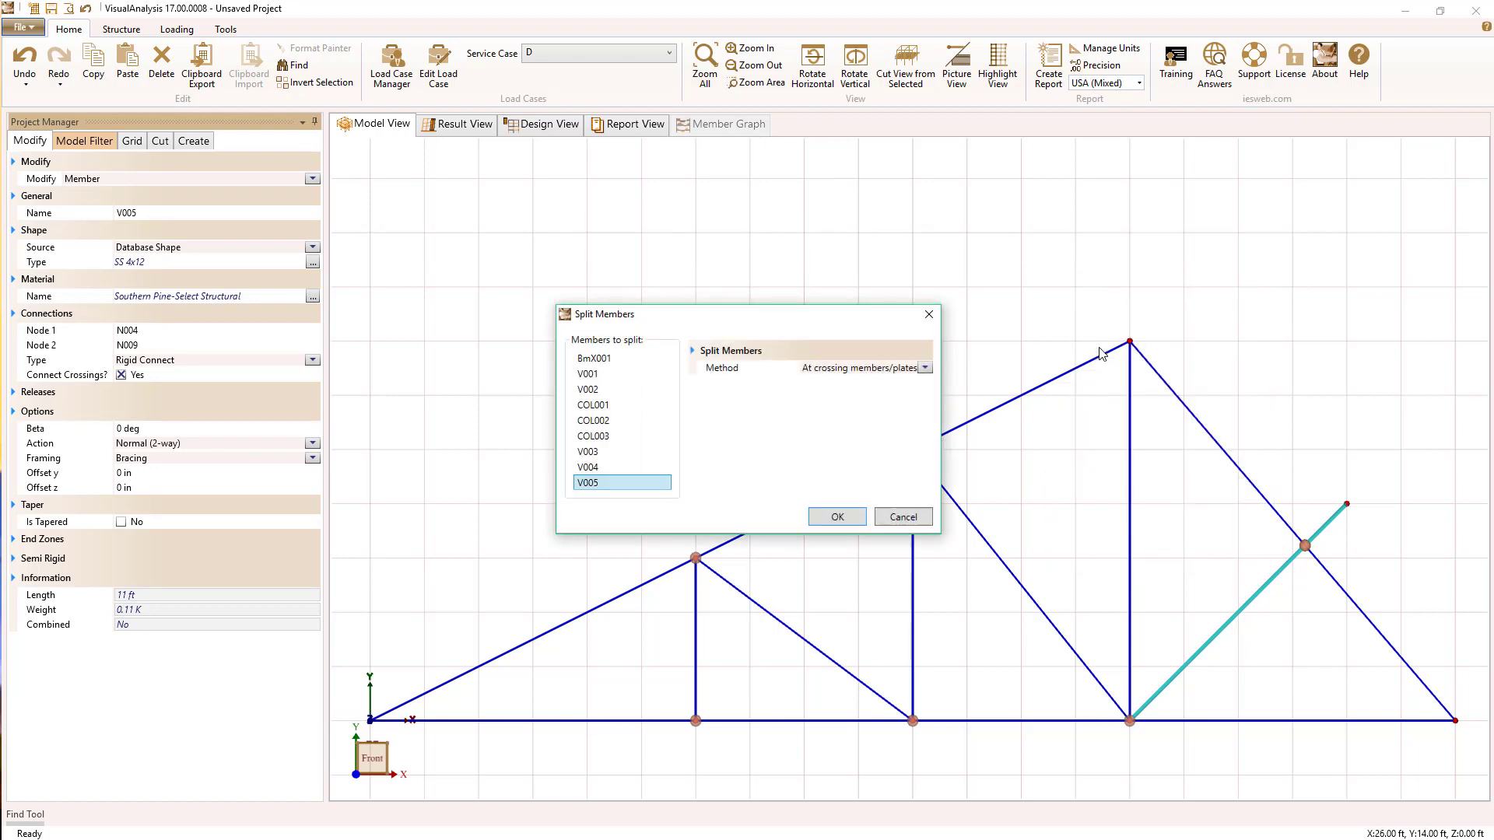
{"action": "left_click", "coordinate": [837, 518]}
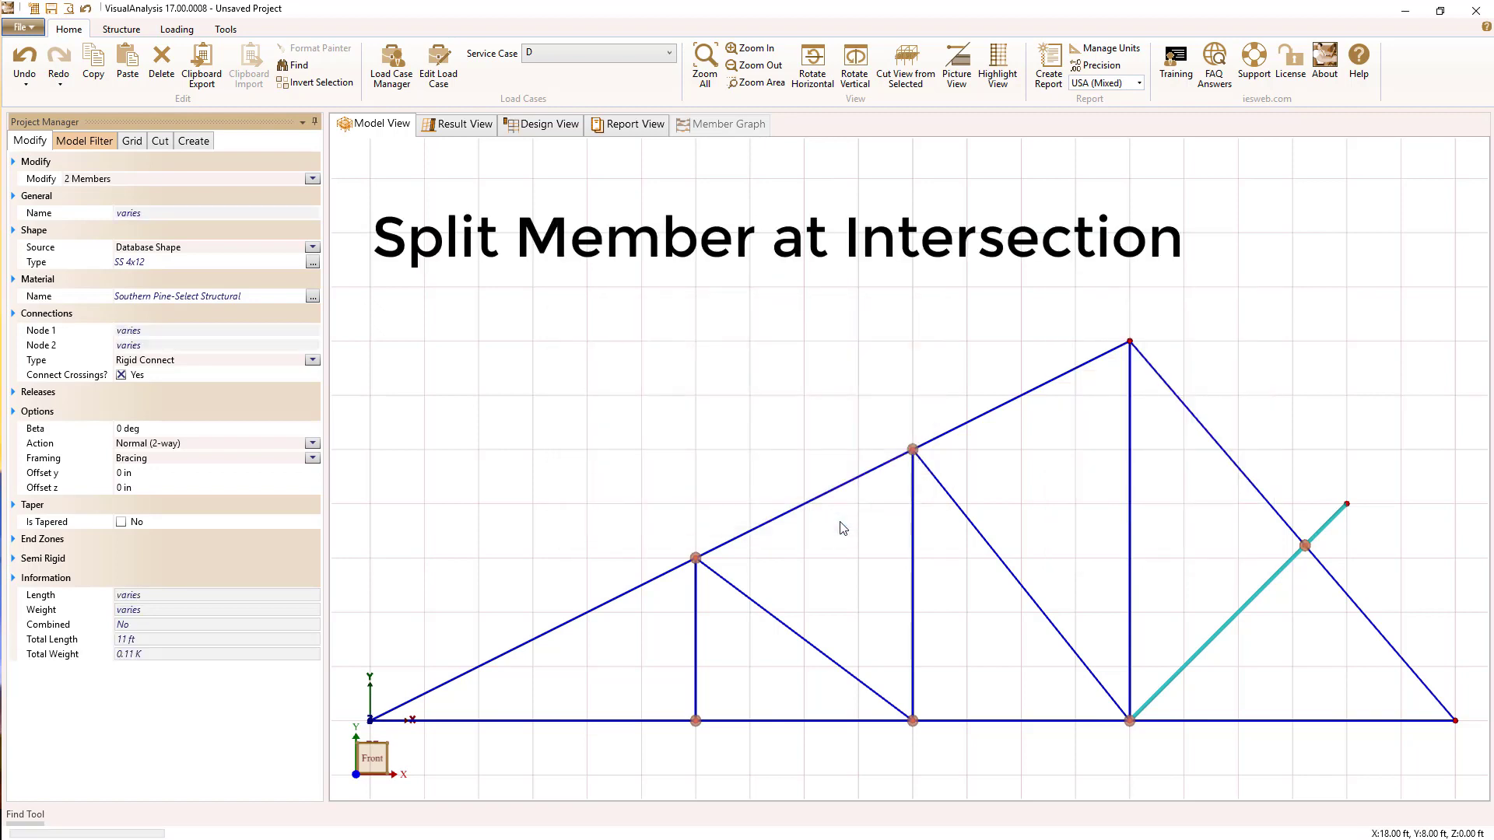
{"action": "left_click", "coordinate": [1347, 505]}
{"action": "key", "text": "Delete"}
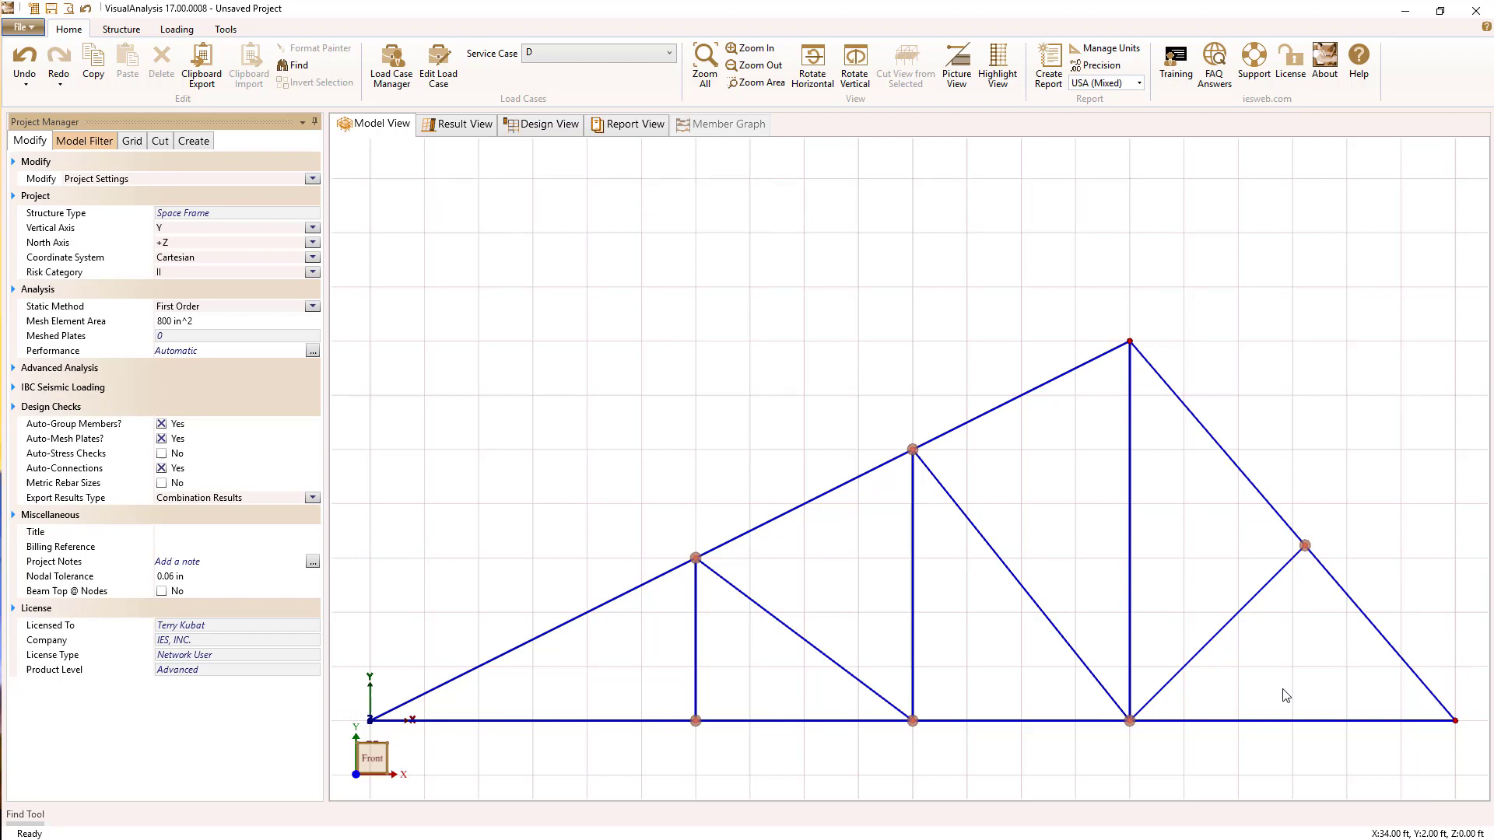
Set the shape of all six web members to the standard dressed lumber section SS 4x6
{"action": "left_click_drag", "start_coordinate": [1282, 687], "coordinate": [641, 642], "text": "shift"}
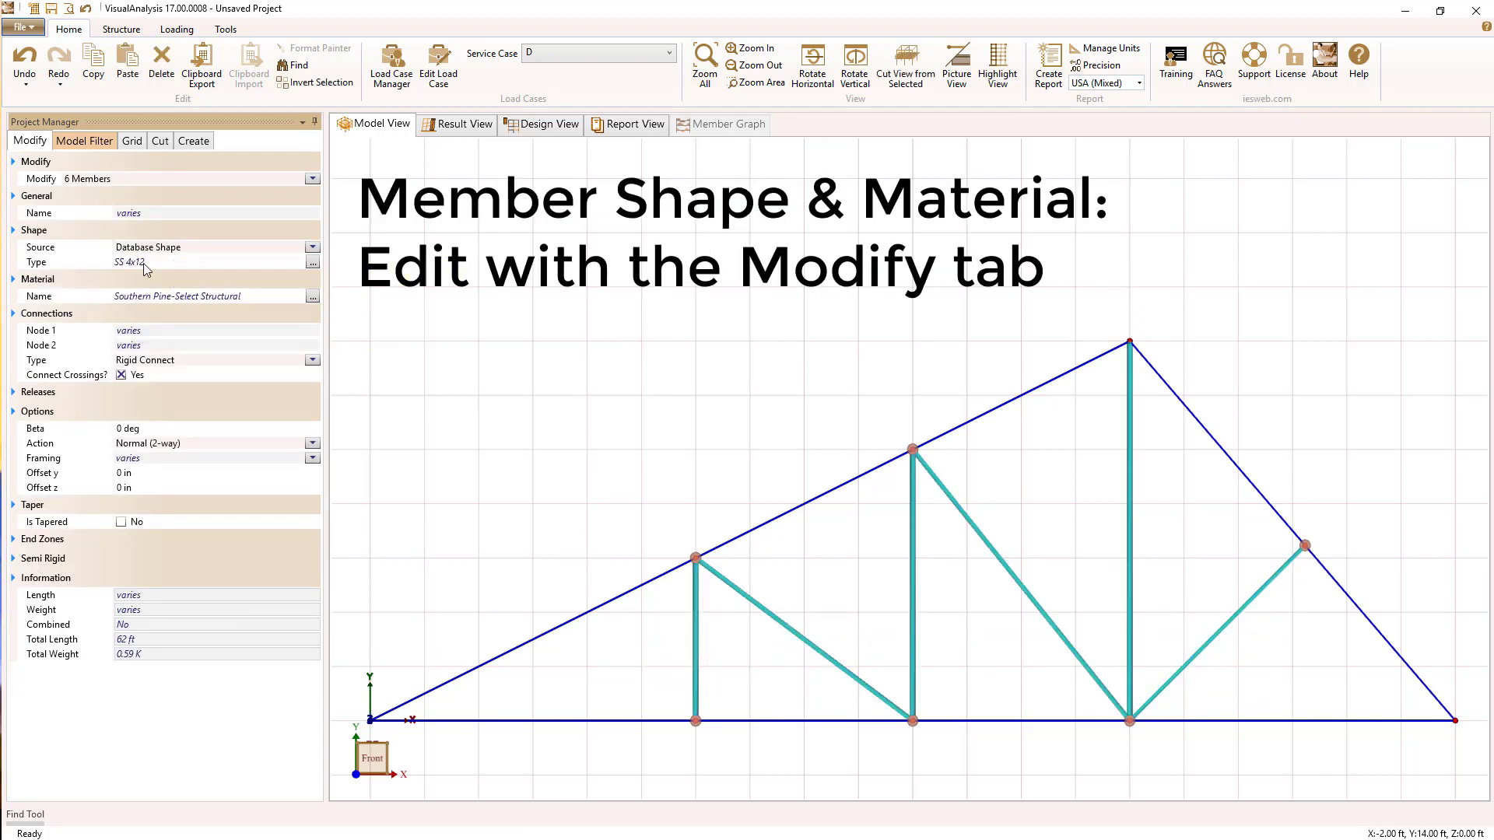
{"action": "left_click", "coordinate": [313, 264]}
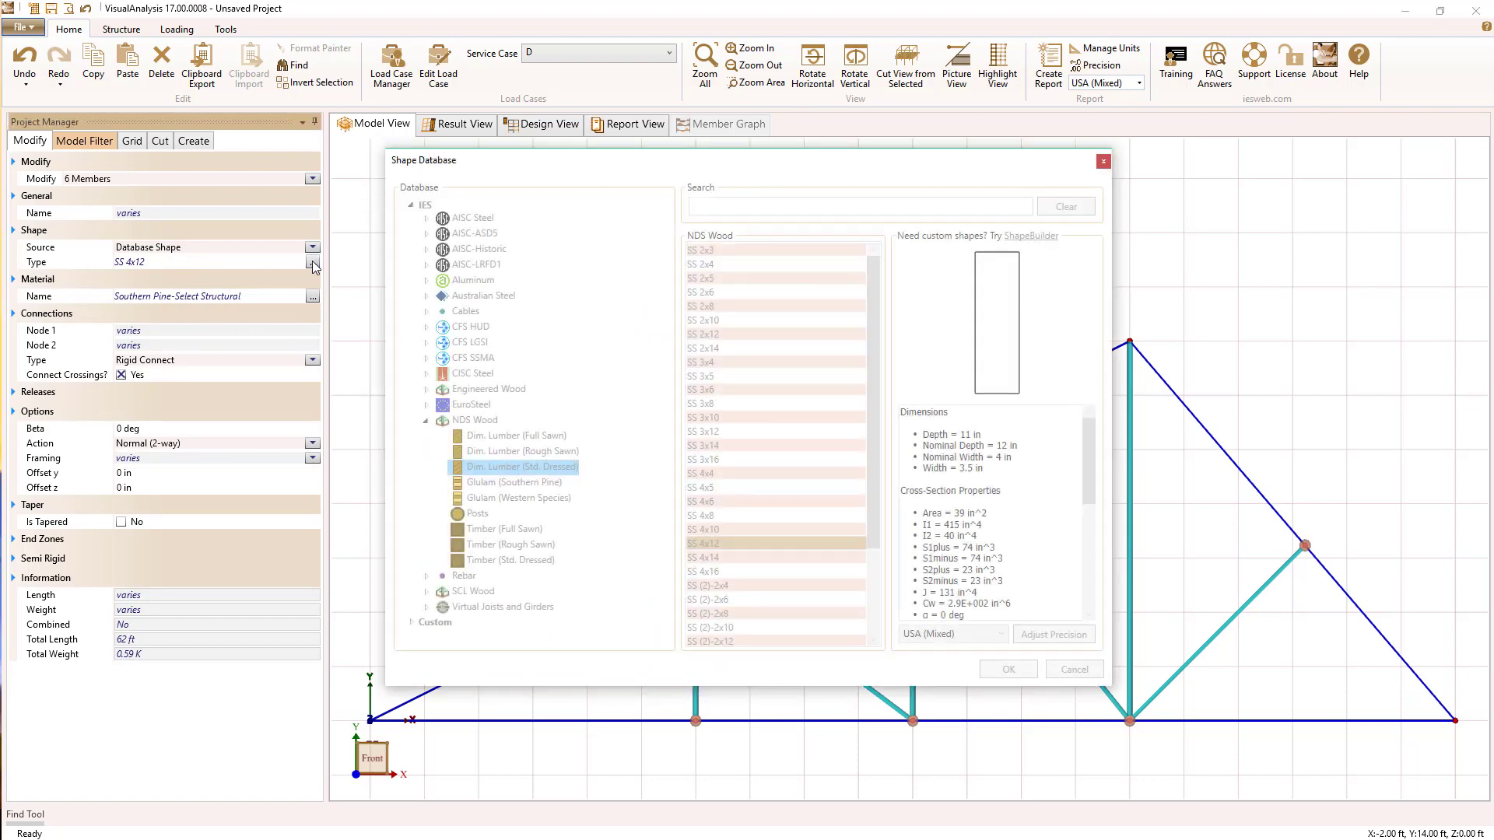
{"action": "left_click", "coordinate": [704, 501]}
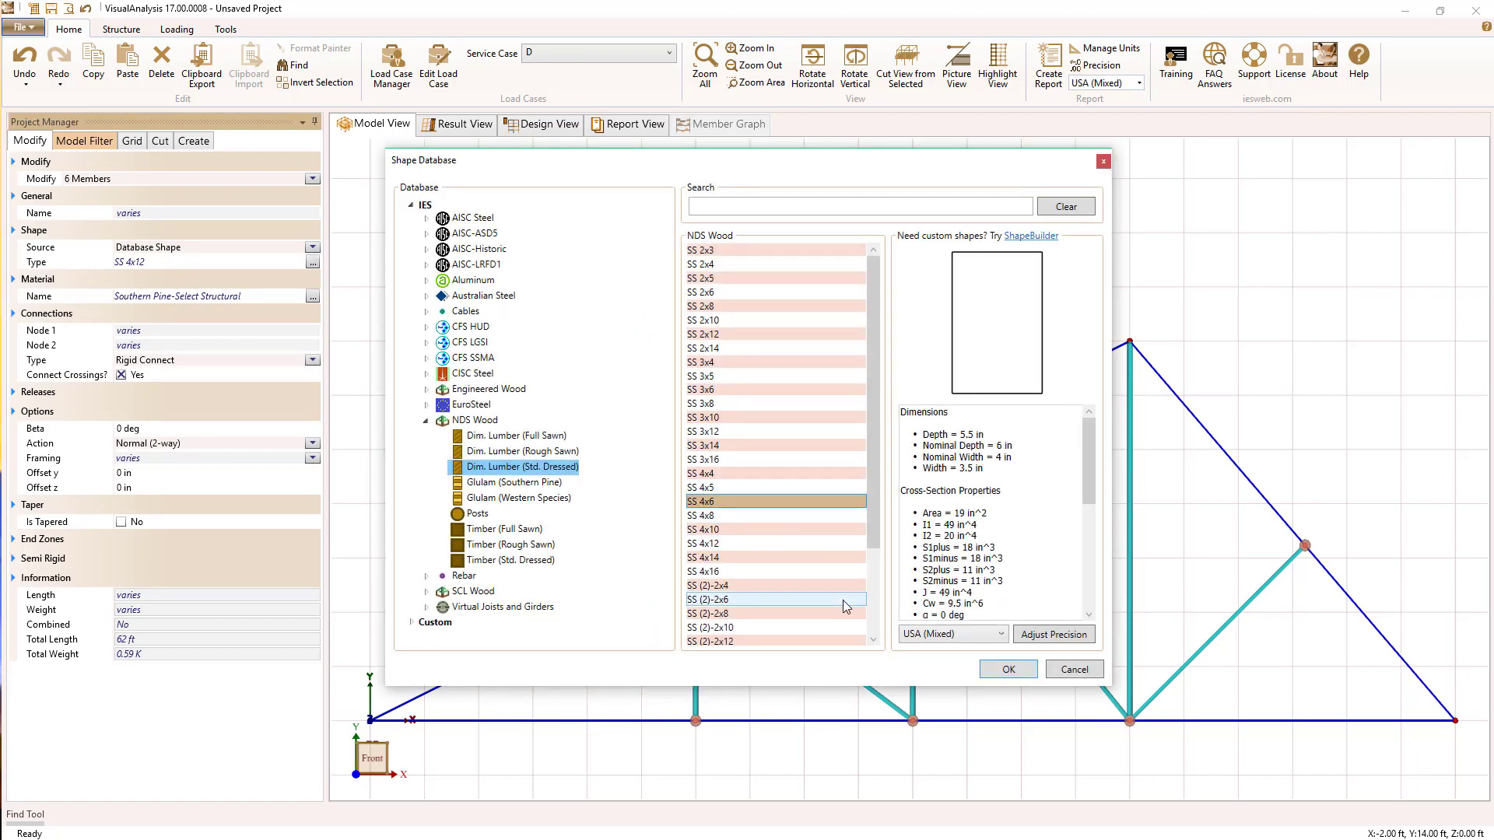
{"action": "left_click", "coordinate": [1009, 669]}
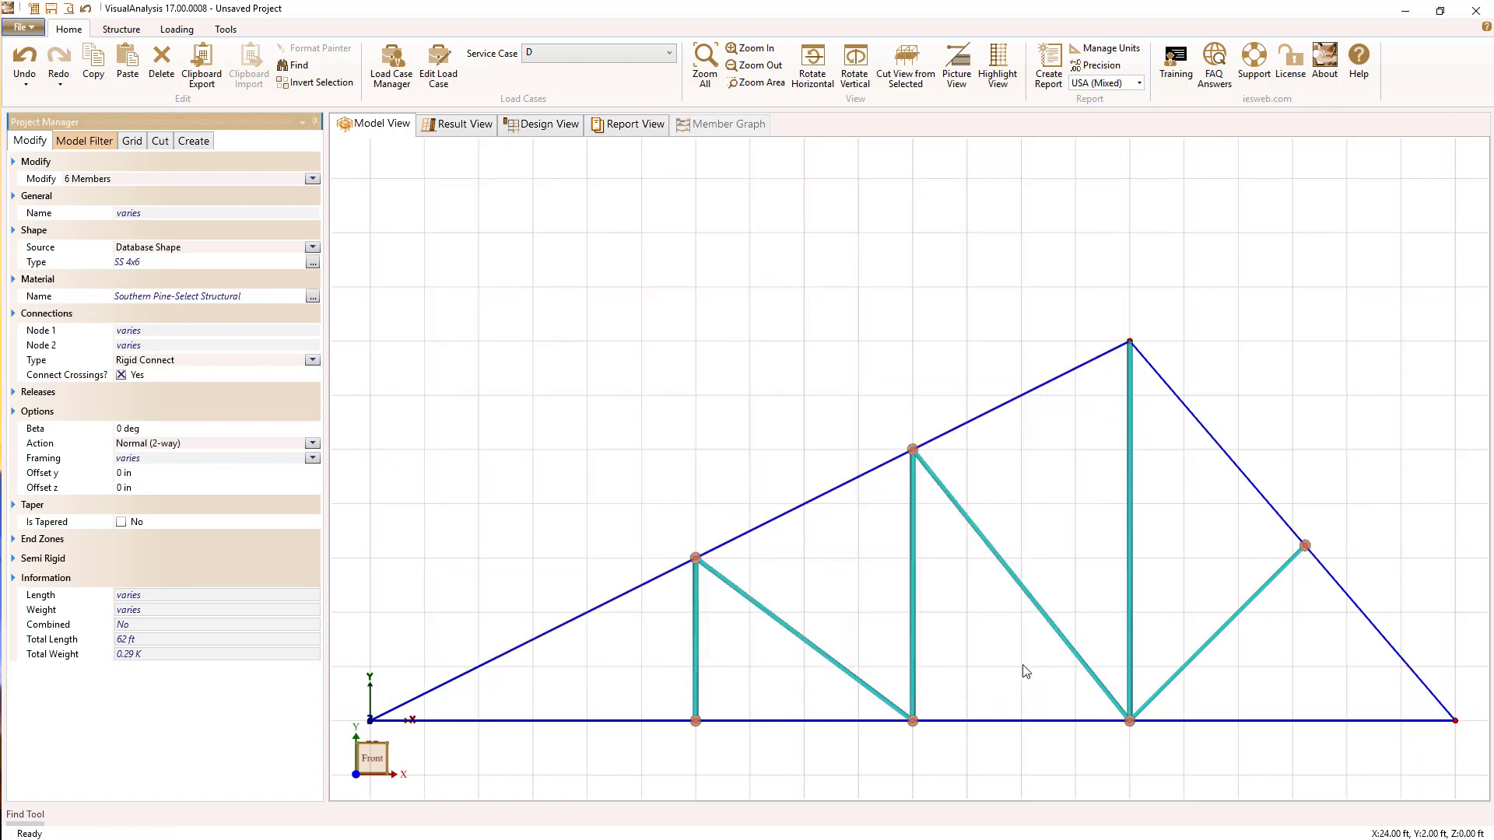
Release the strong-axis moments Mz 1 and Mz 2 at both ends of the six web members
{"action": "left_click", "coordinate": [312, 361]}
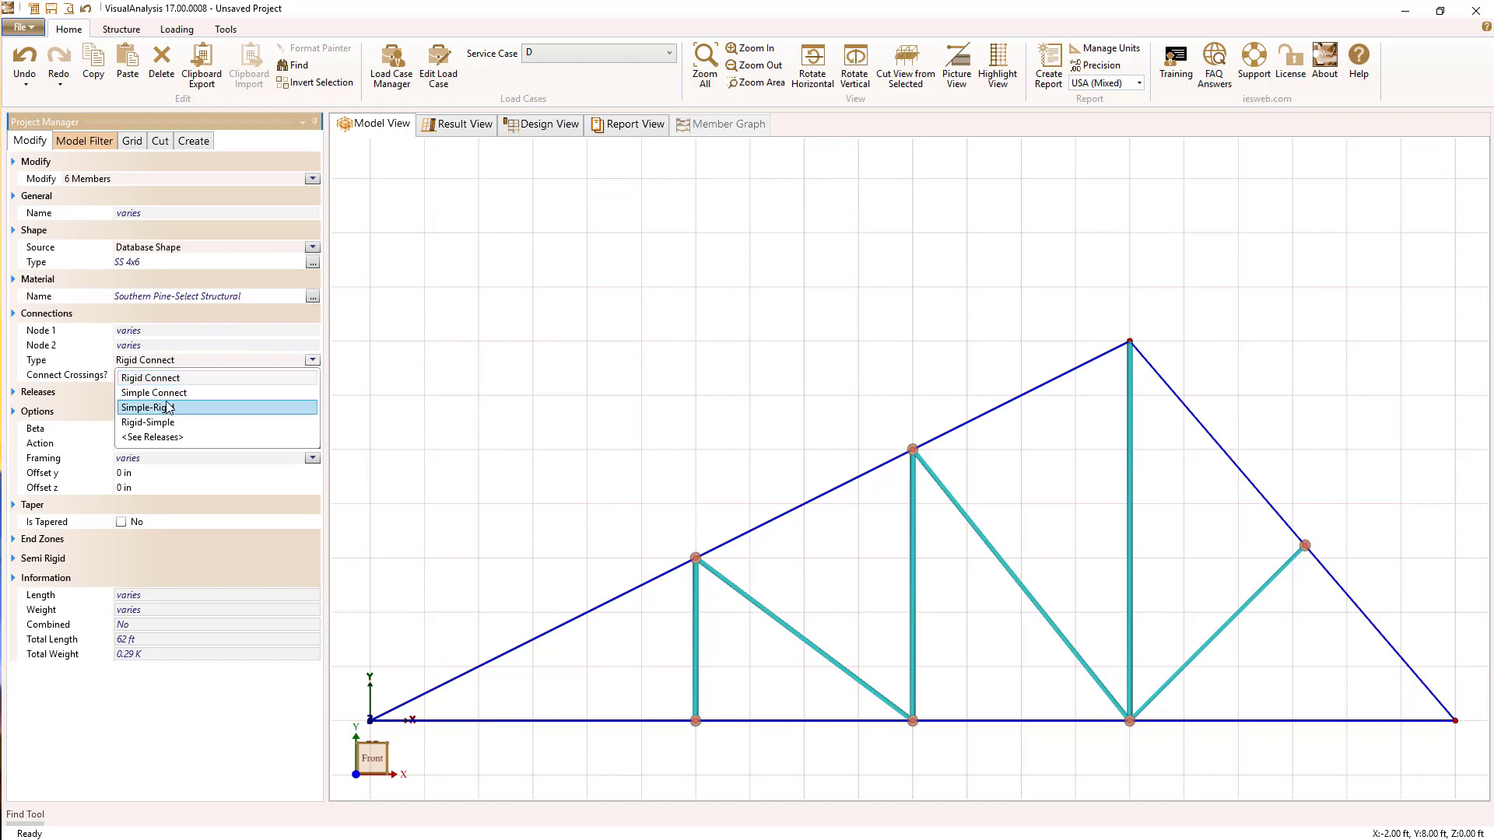
{"action": "left_click", "coordinate": [179, 378]}
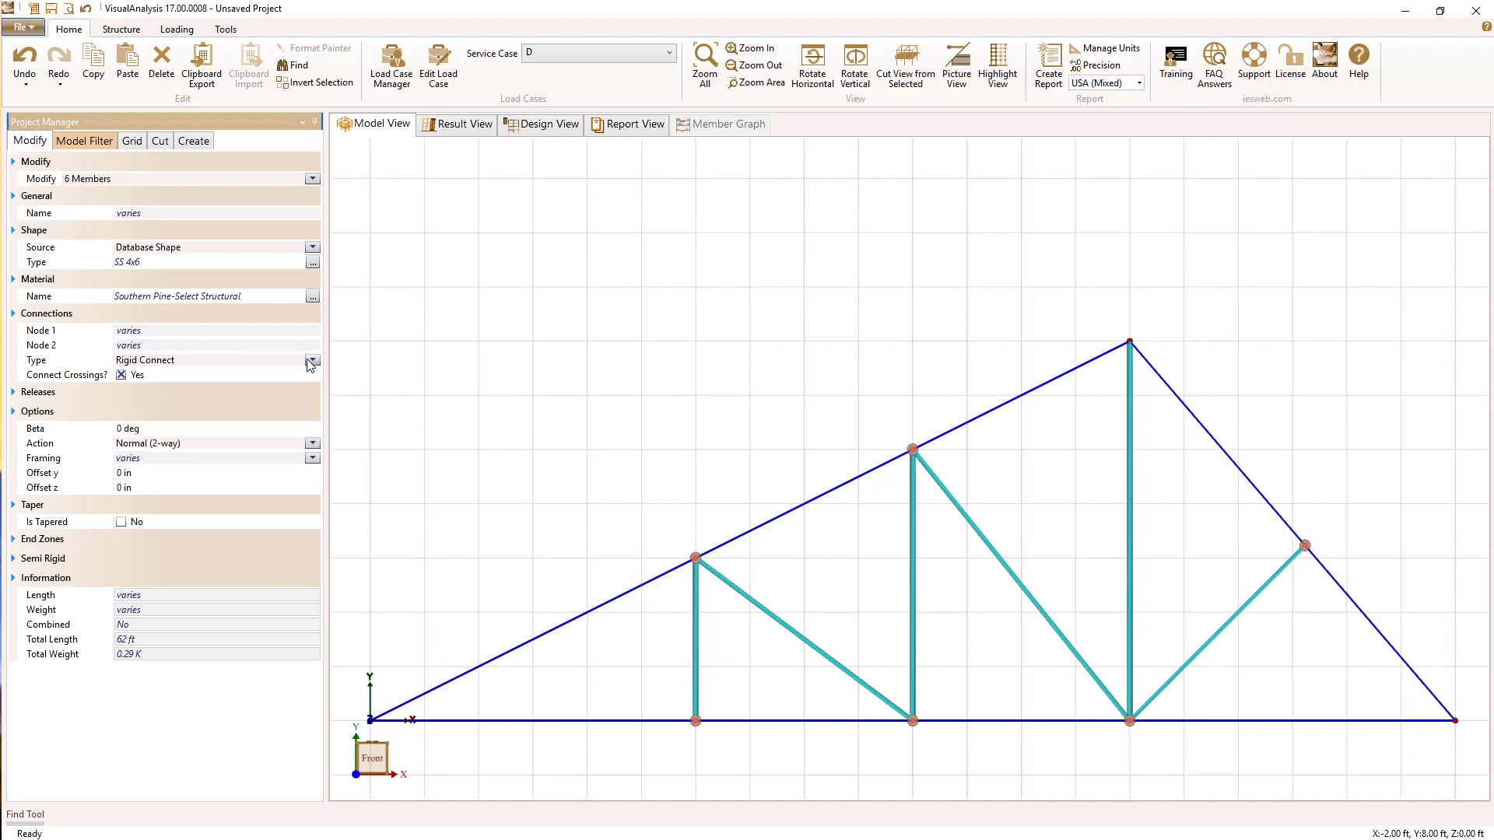
{"action": "left_click", "coordinate": [14, 395]}
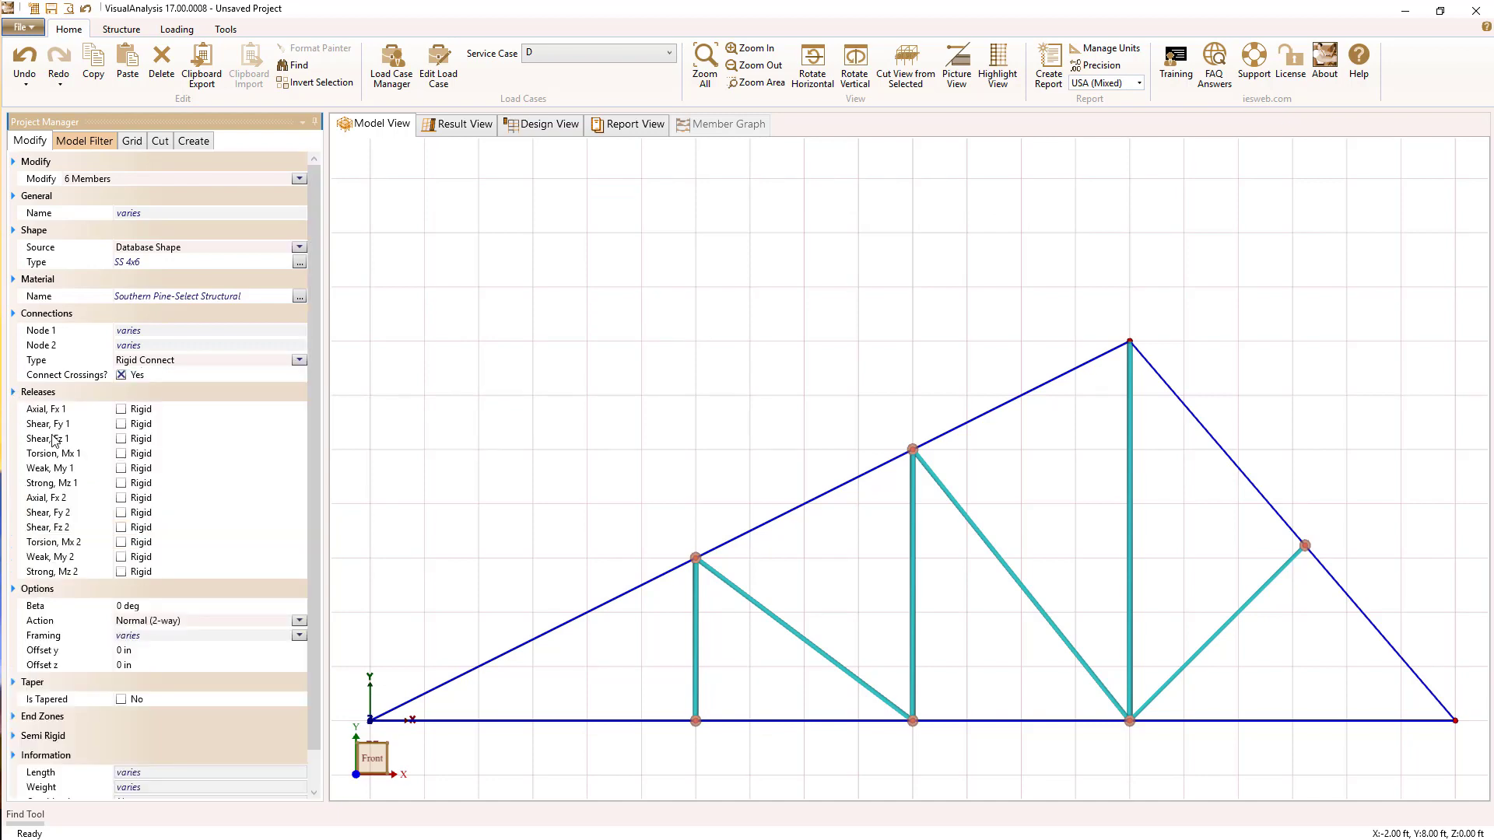
{"action": "left_click", "coordinate": [120, 483]}
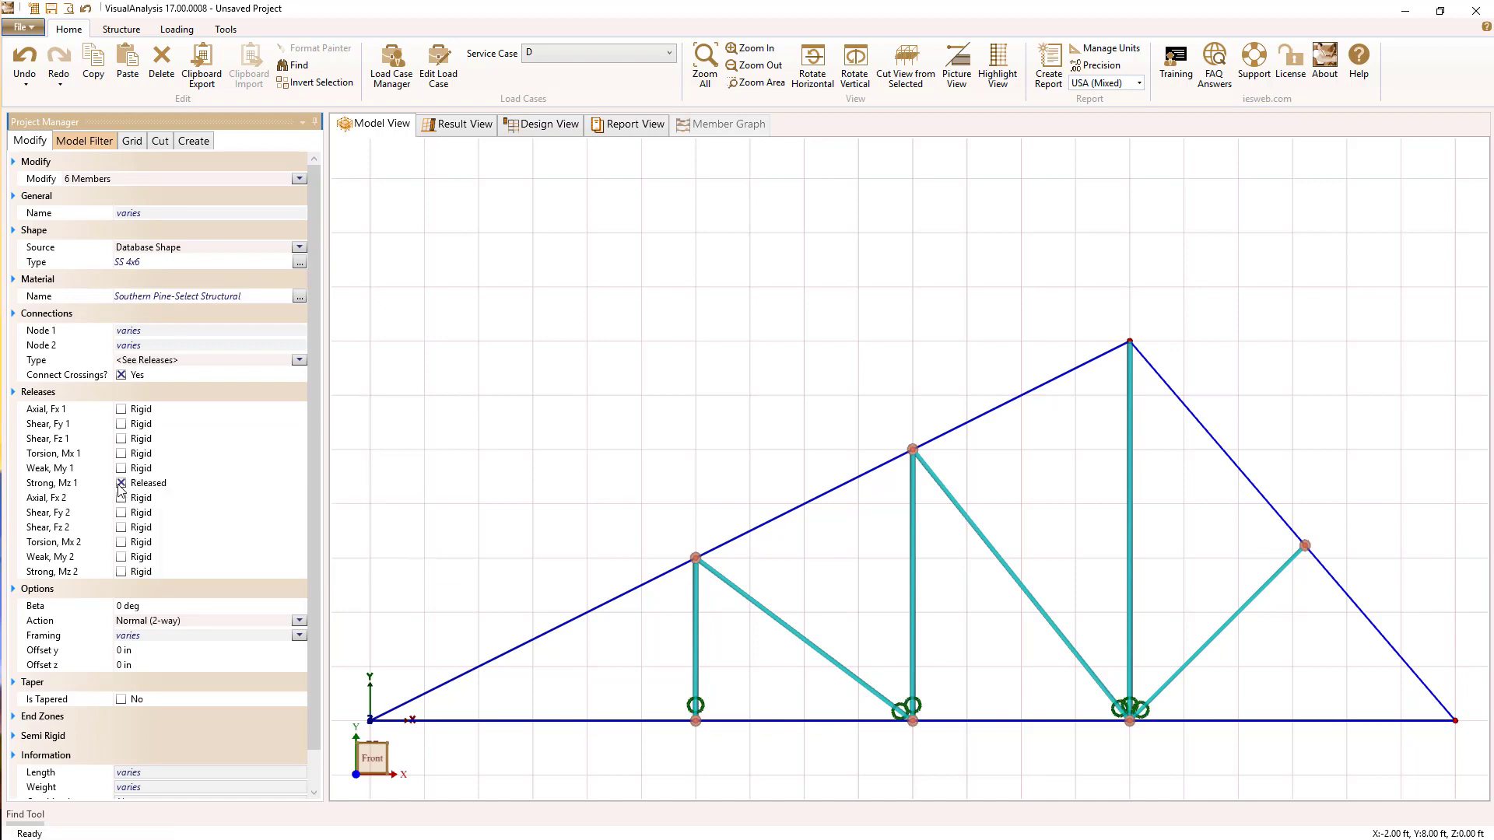
{"action": "left_click", "coordinate": [121, 572]}
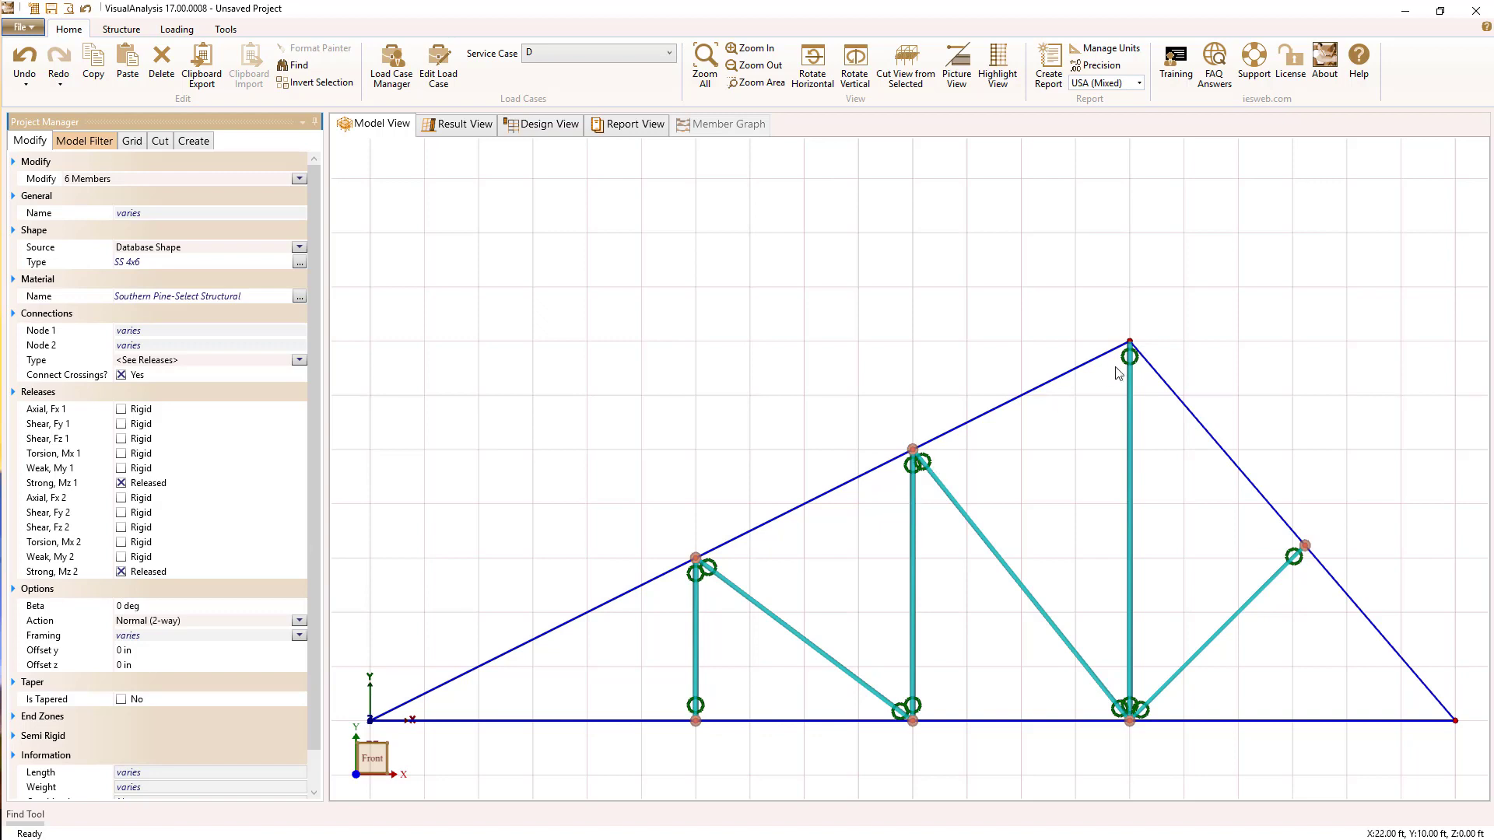
Inspect the fully zoomed truss in Picture View and return to the line display
{"action": "left_click", "coordinate": [959, 66]}
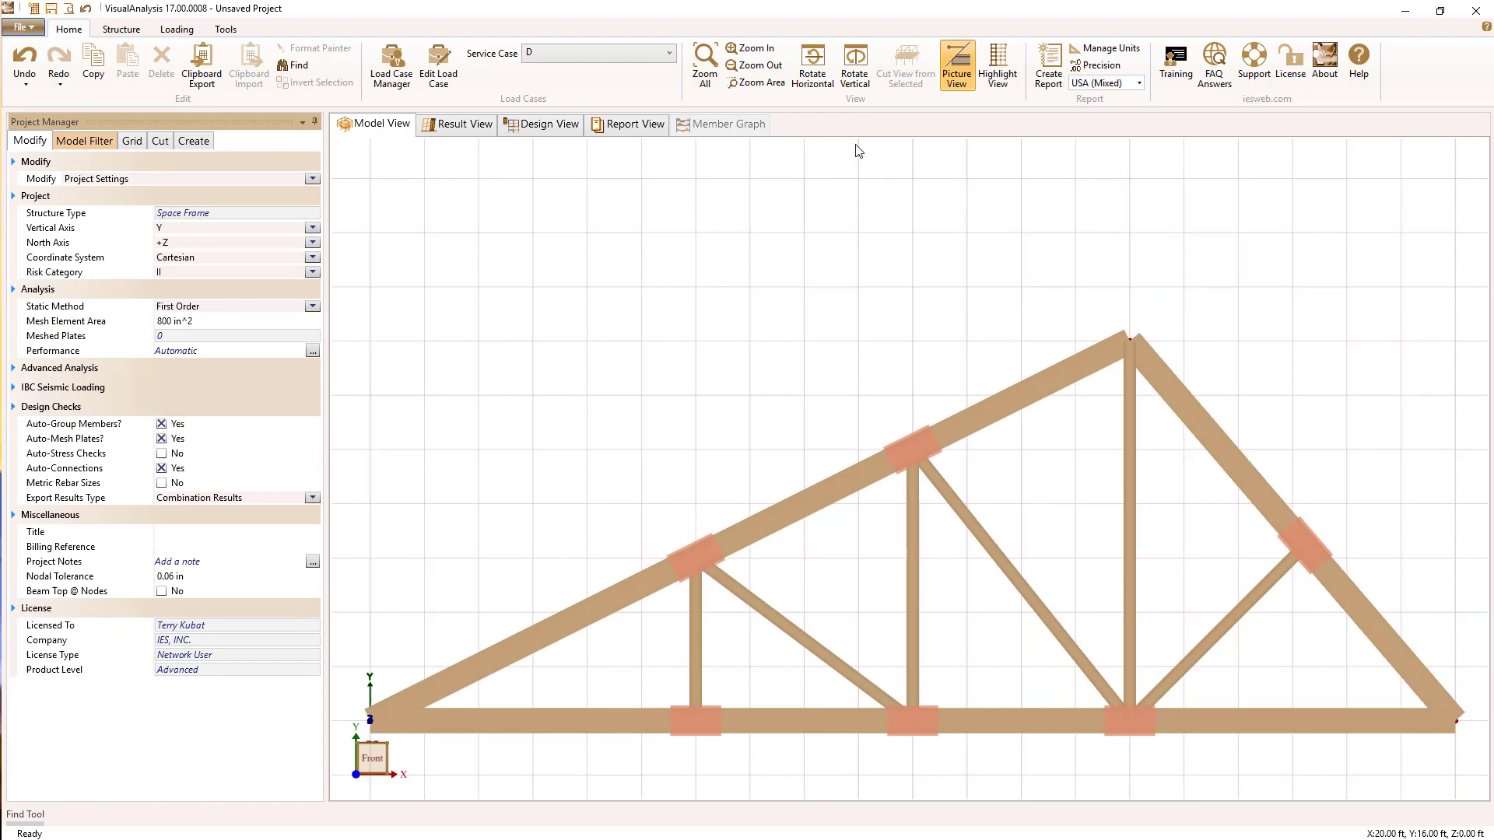
{"action": "left_click", "coordinate": [710, 62]}
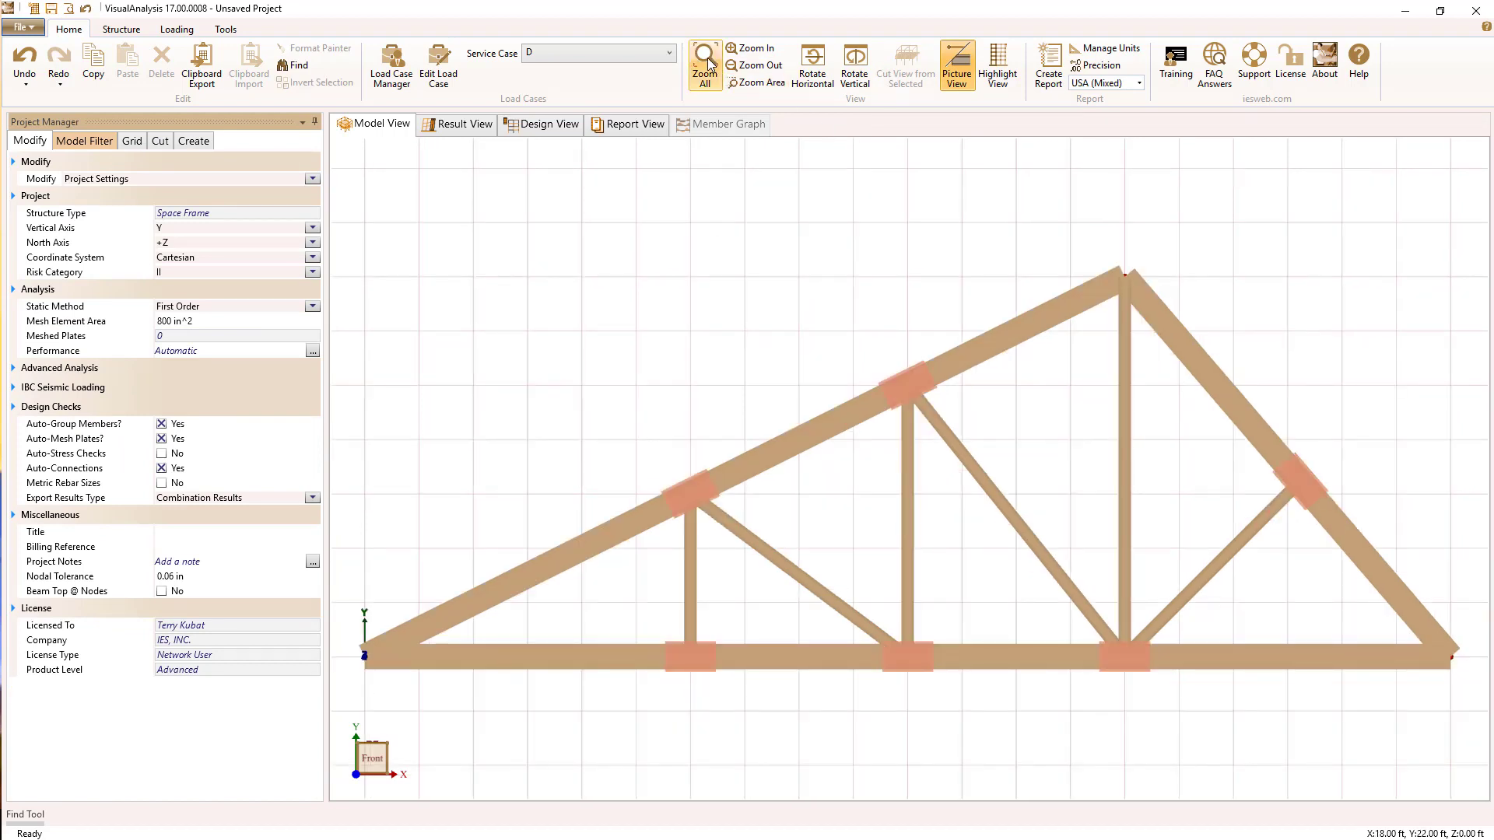
{"action": "left_click", "coordinate": [956, 66]}
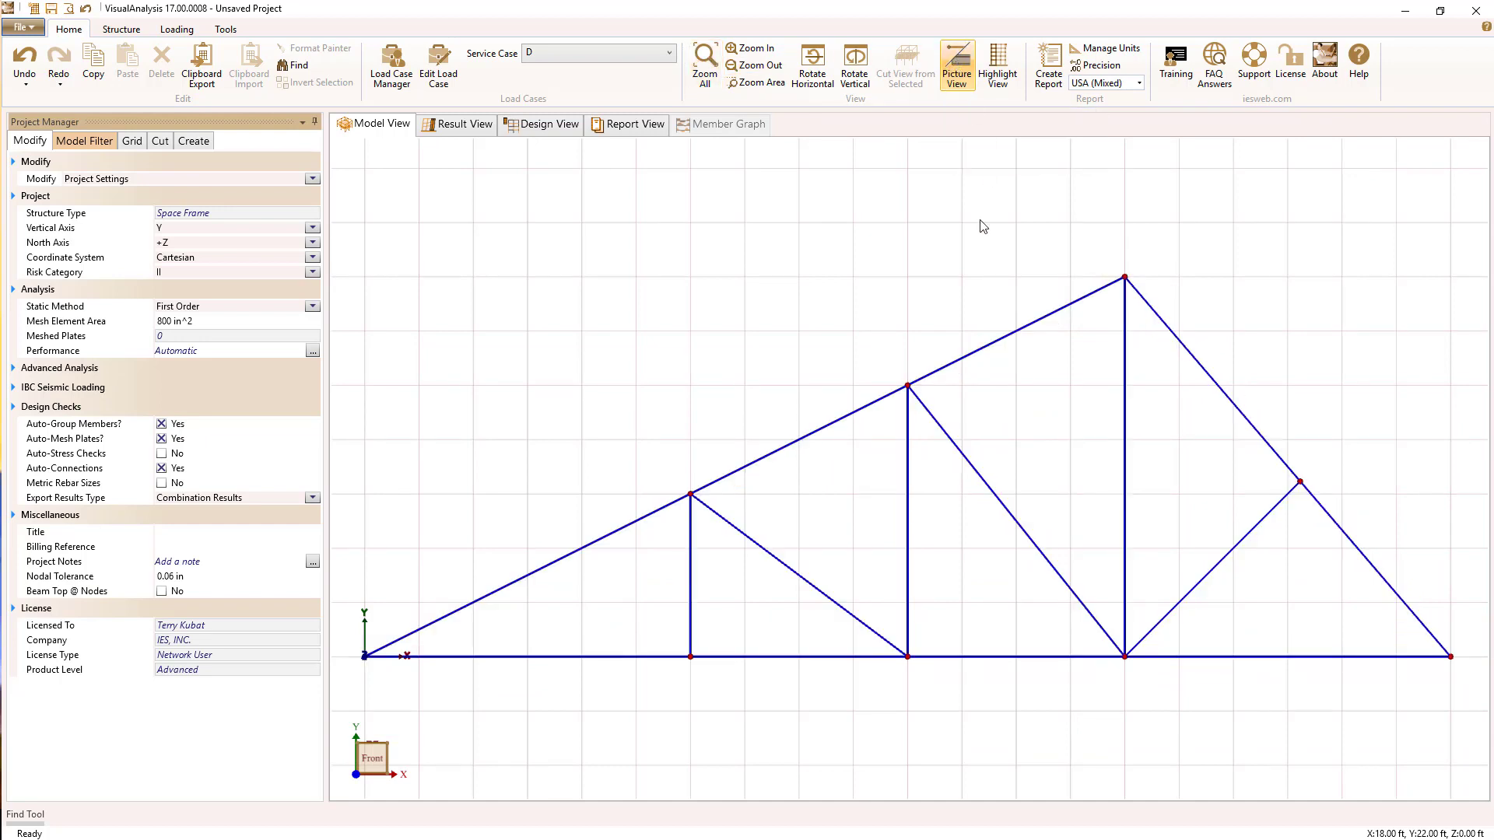
Assign Pinned supports to the two end nodes of the bottom chord
{"action": "left_click", "coordinate": [365, 658]}
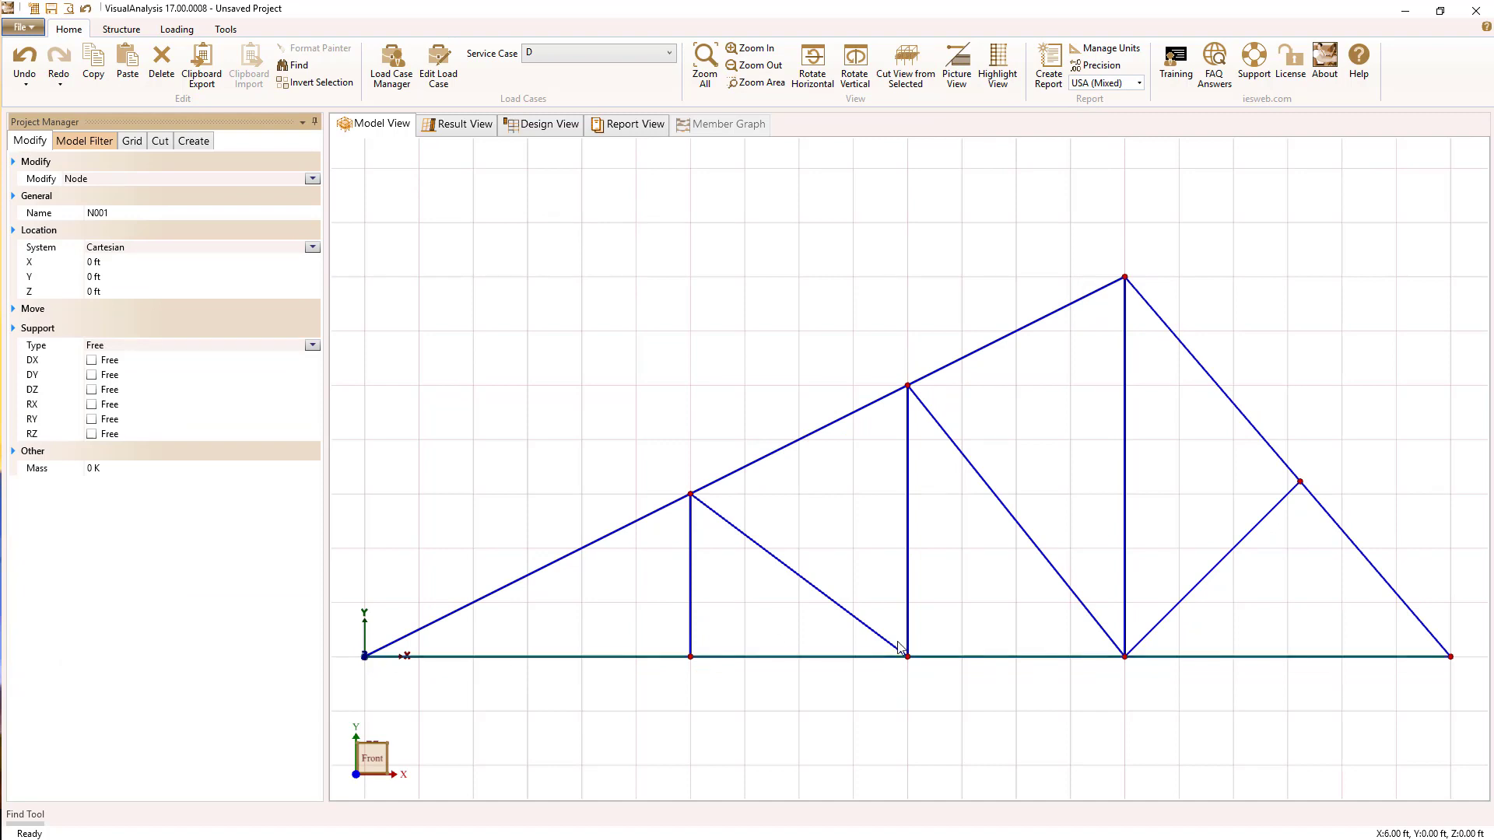
{"action": "left_click", "coordinate": [1450, 657], "text": "ctrl"}
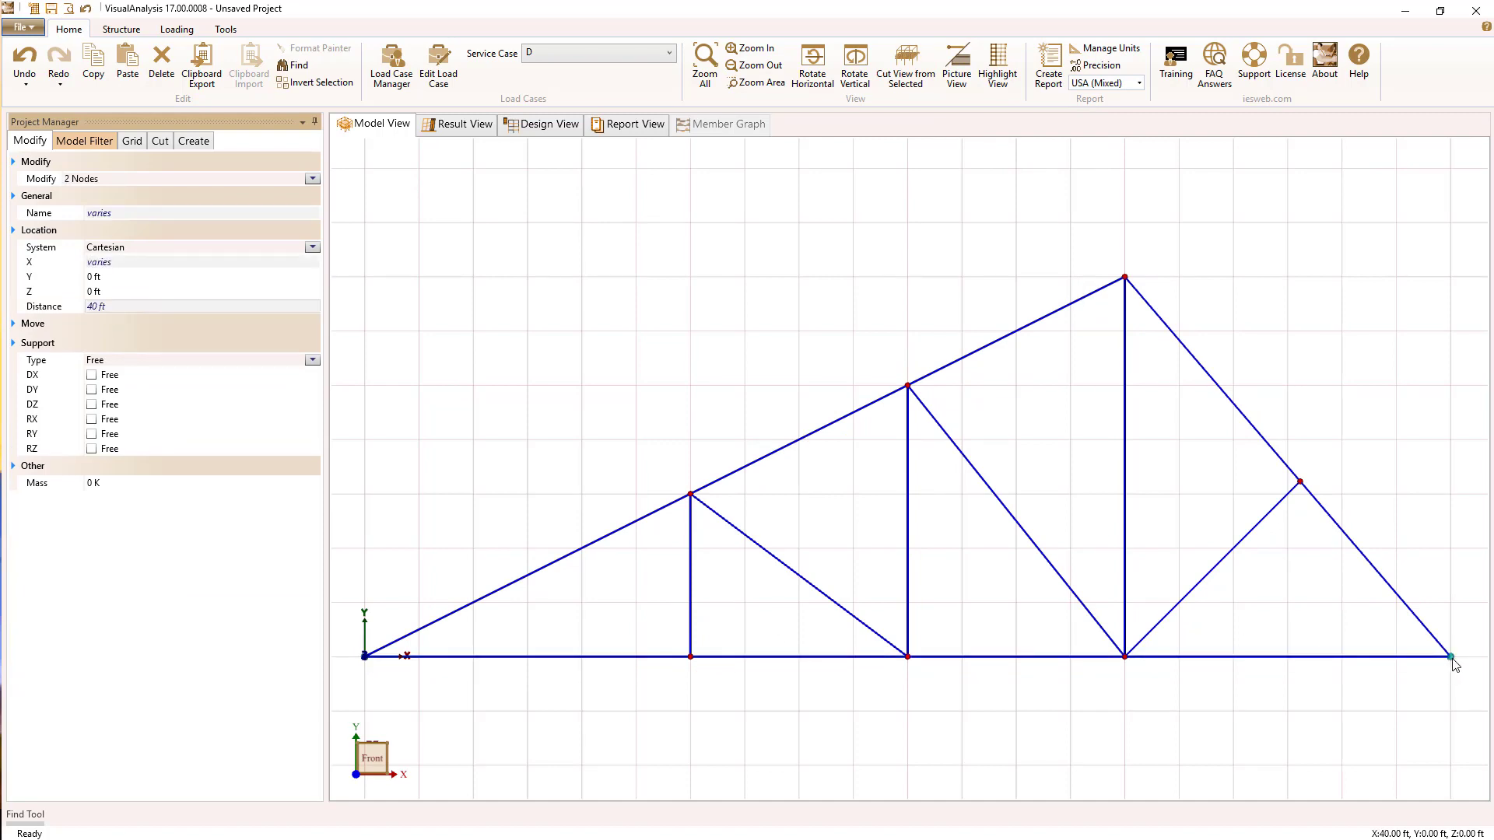
{"action": "left_click", "coordinate": [312, 360]}
{"action": "left_click", "coordinate": [162, 394]}
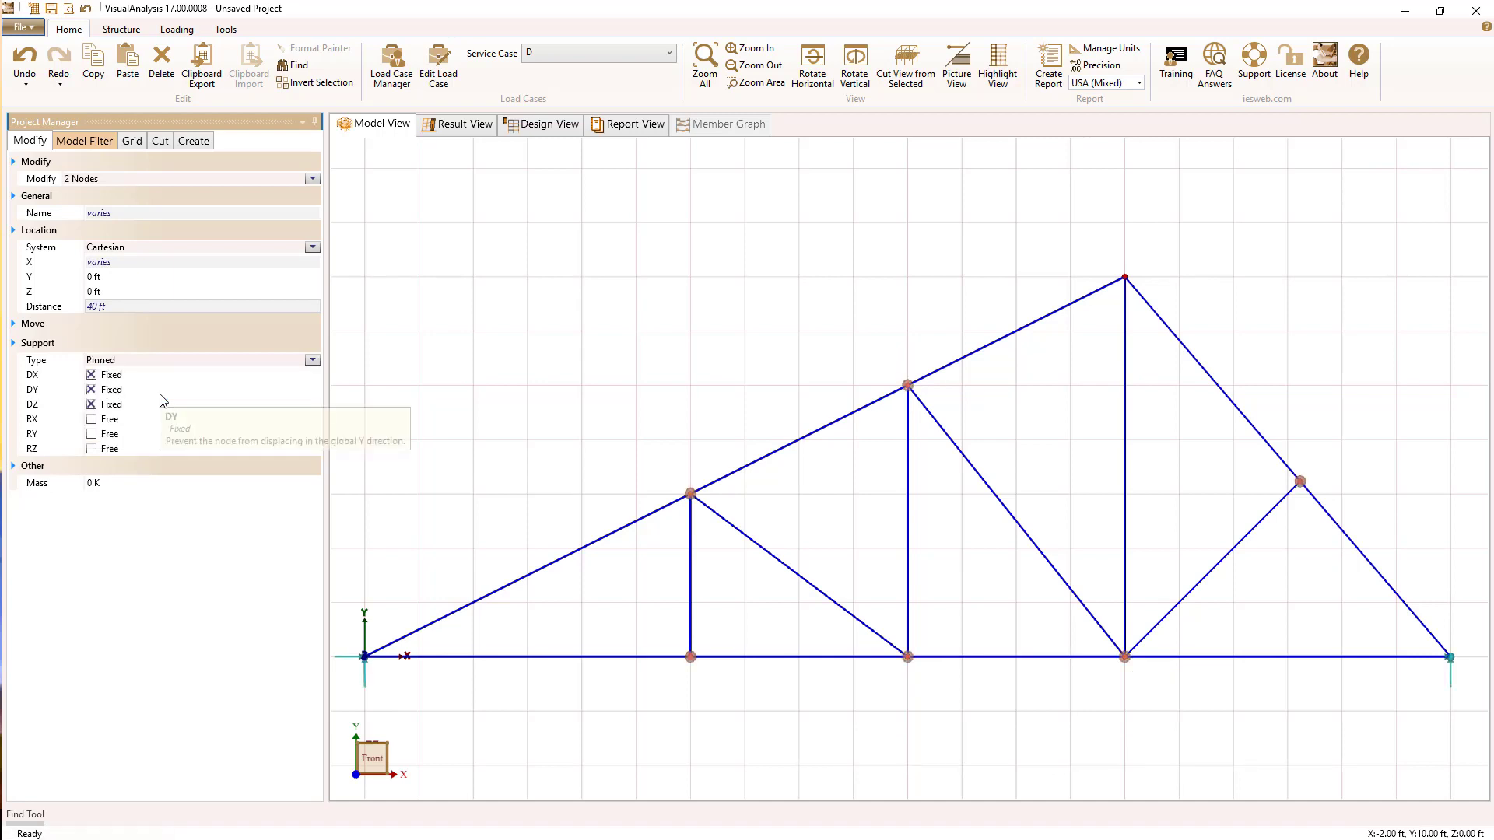
{"action": "left_click", "coordinate": [675, 439]}
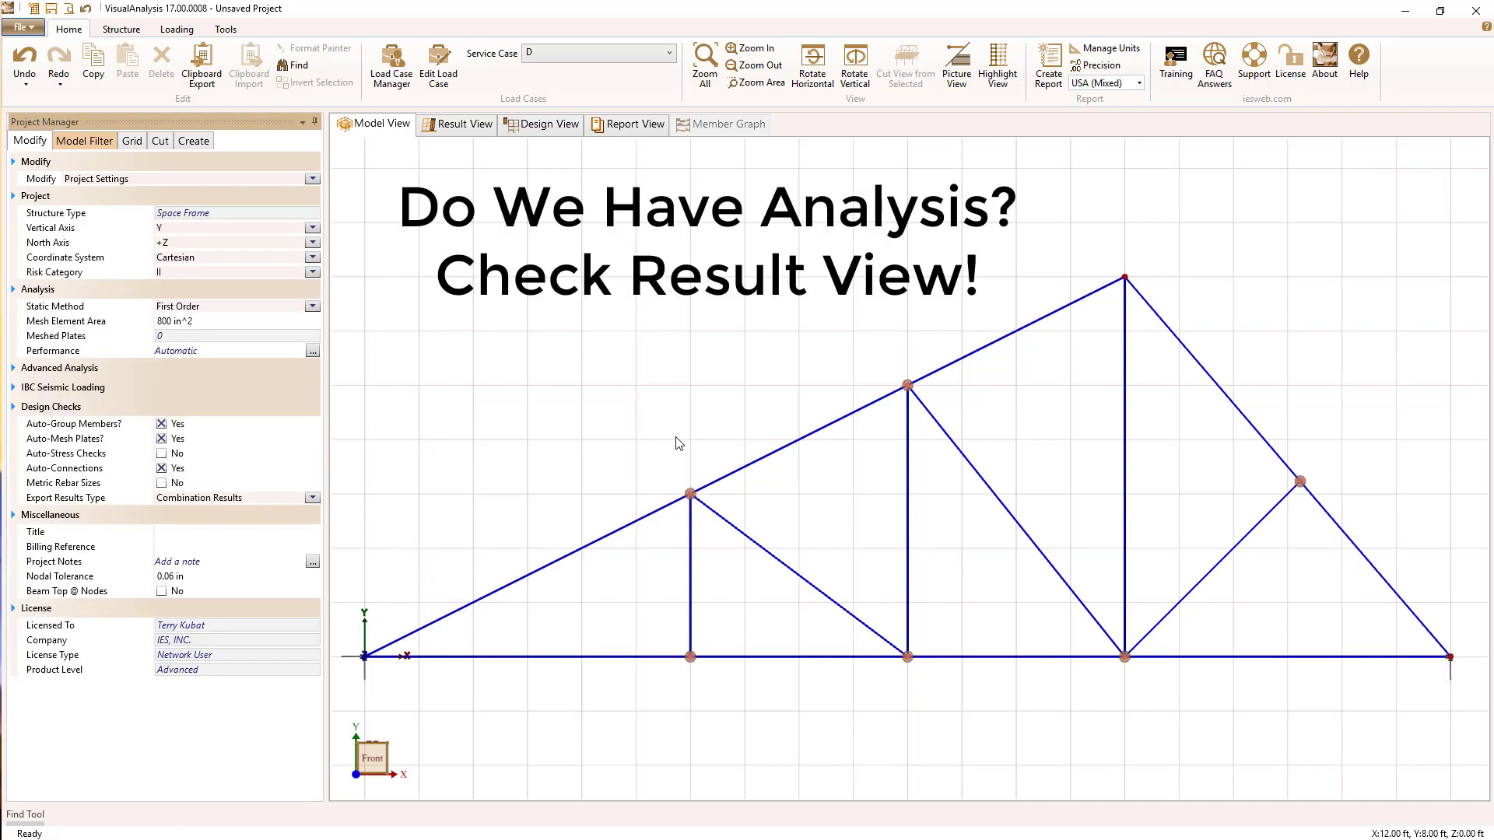
Check the analysis status in the Result View and return to the Model View
{"action": "left_click", "coordinate": [459, 125]}
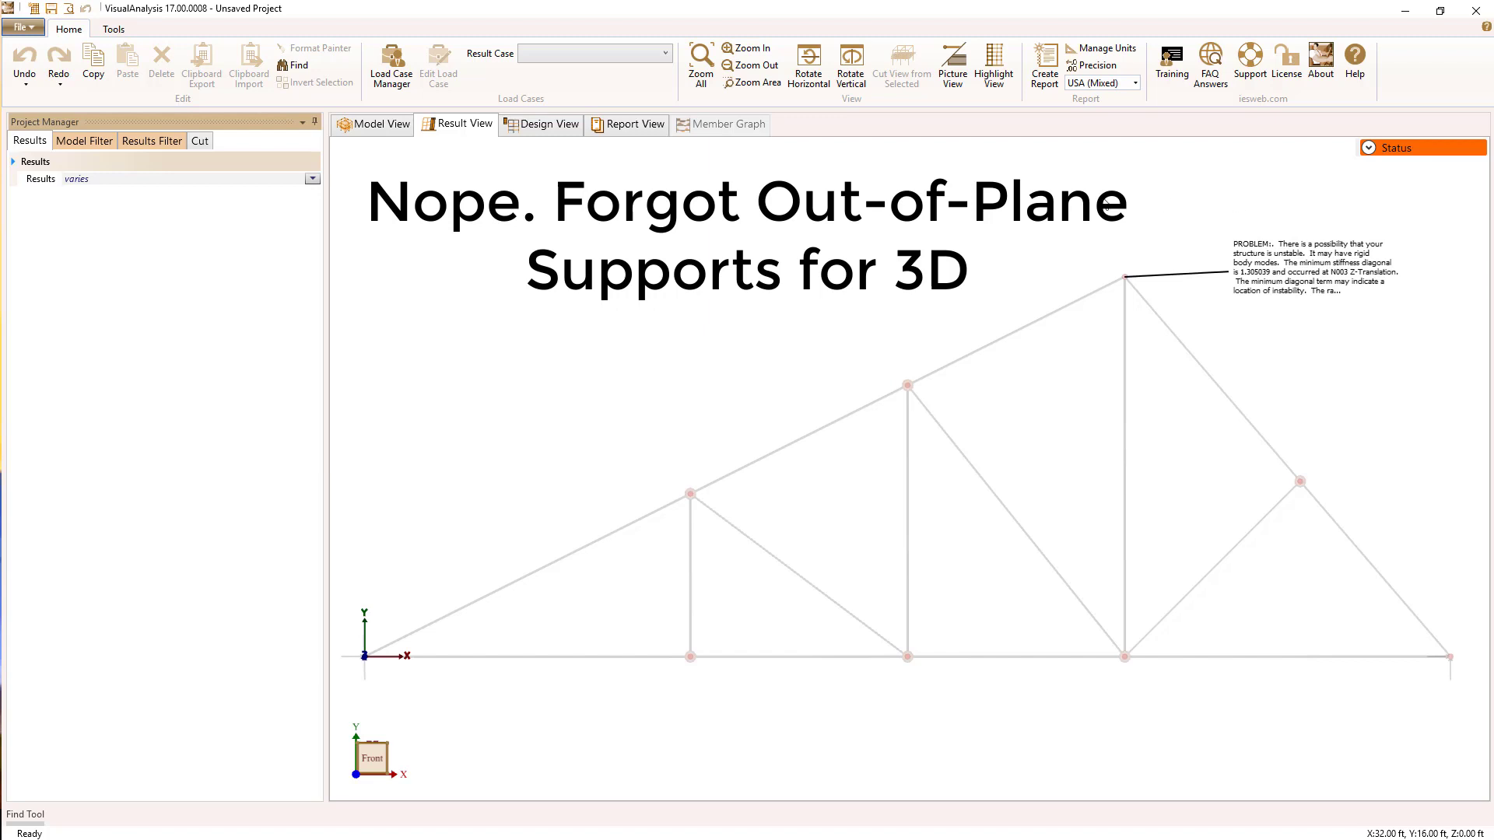
{"action": "left_click", "coordinate": [378, 125]}
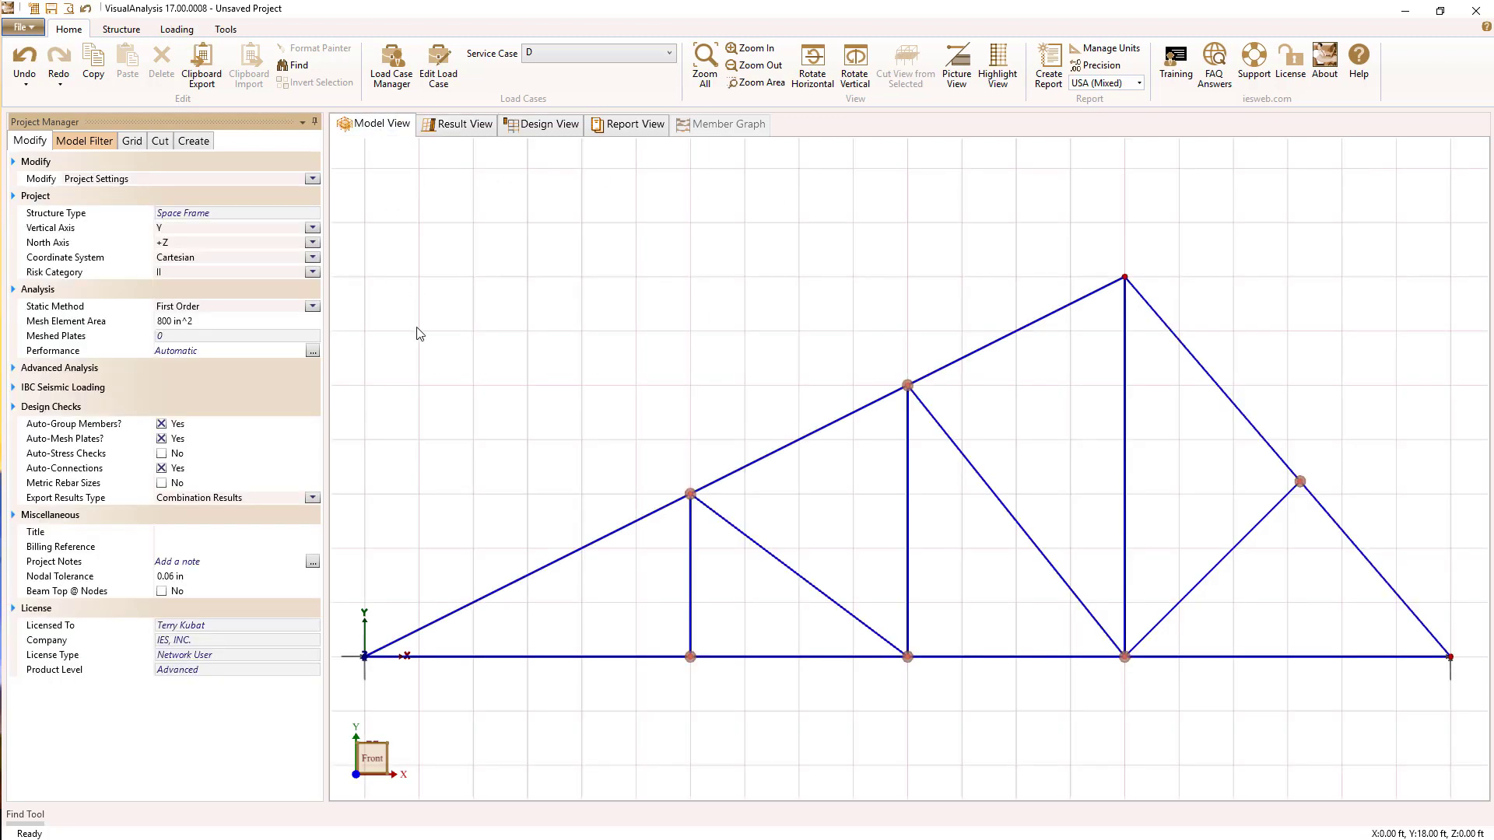
Hide the Default Grid so only the truss shows in the 3D model view
{"action": "left_click_drag", "start_coordinate": [386, 742], "coordinate": [389, 748]}
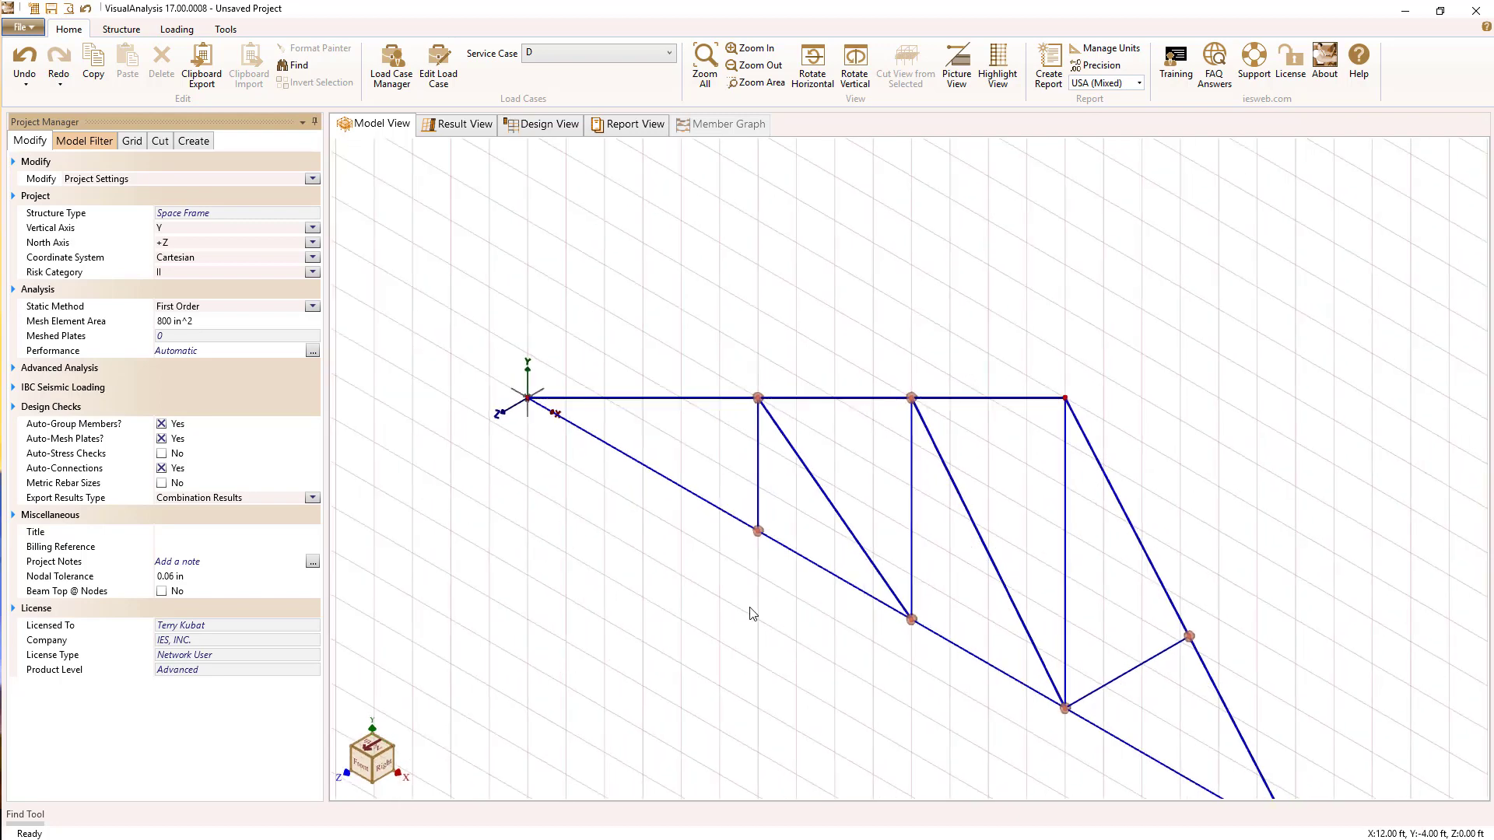
{"action": "middle_click_drag", "start_coordinate": [751, 614], "coordinate": [660, 481]}
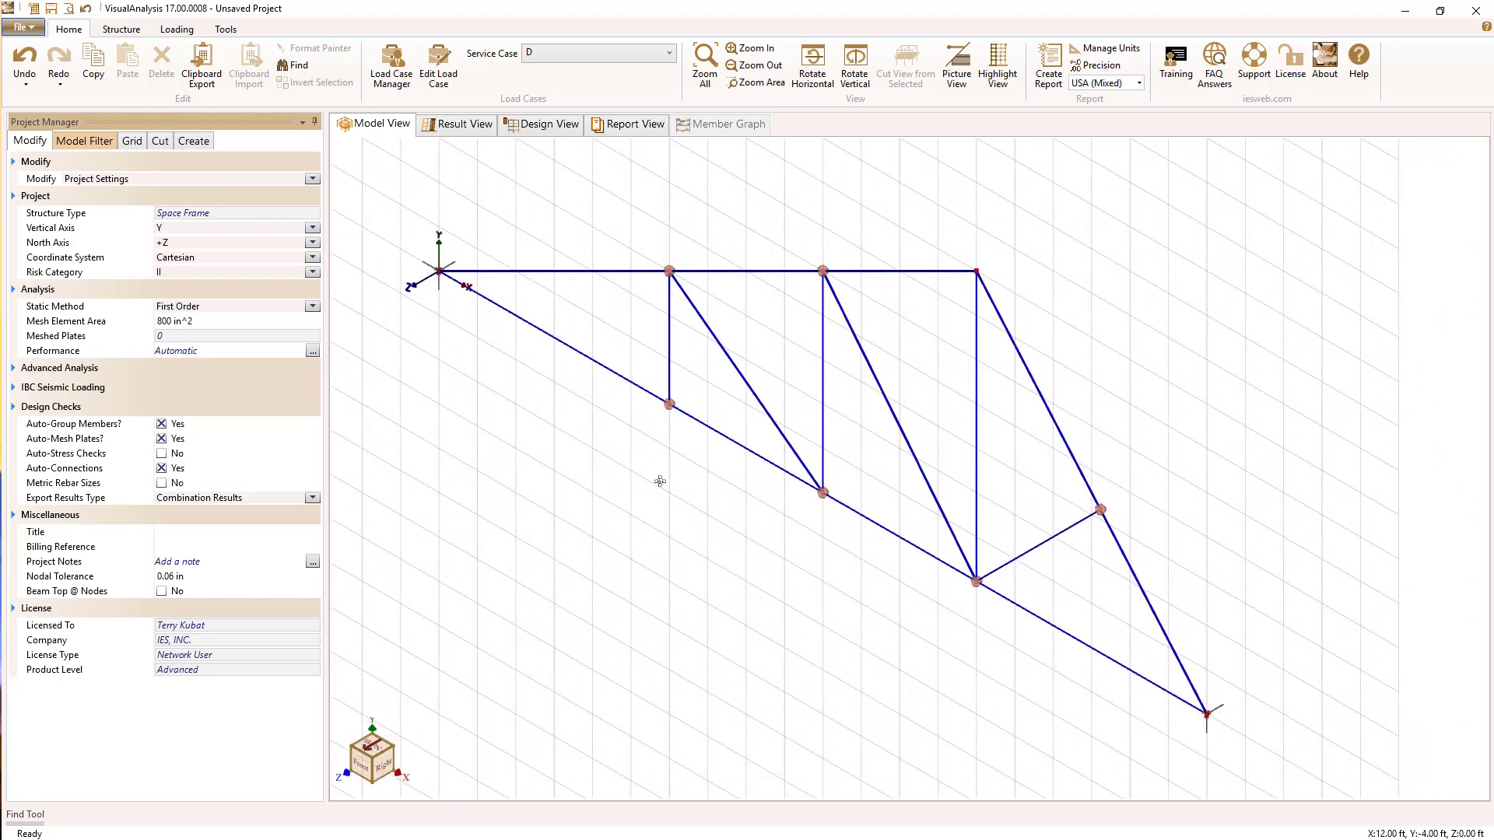
{"action": "left_click", "coordinate": [132, 142]}
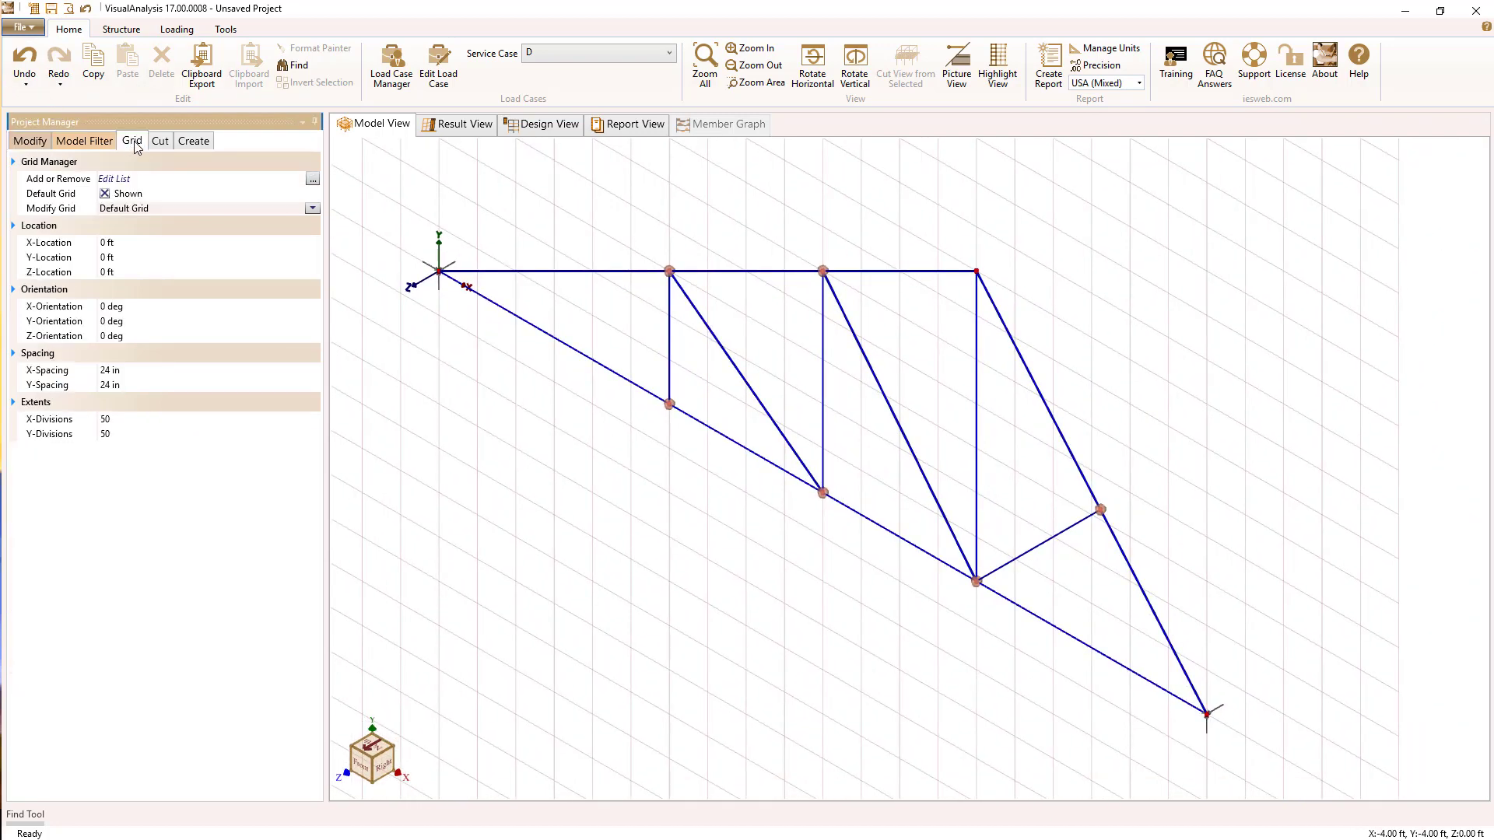
{"action": "left_click", "coordinate": [105, 193]}
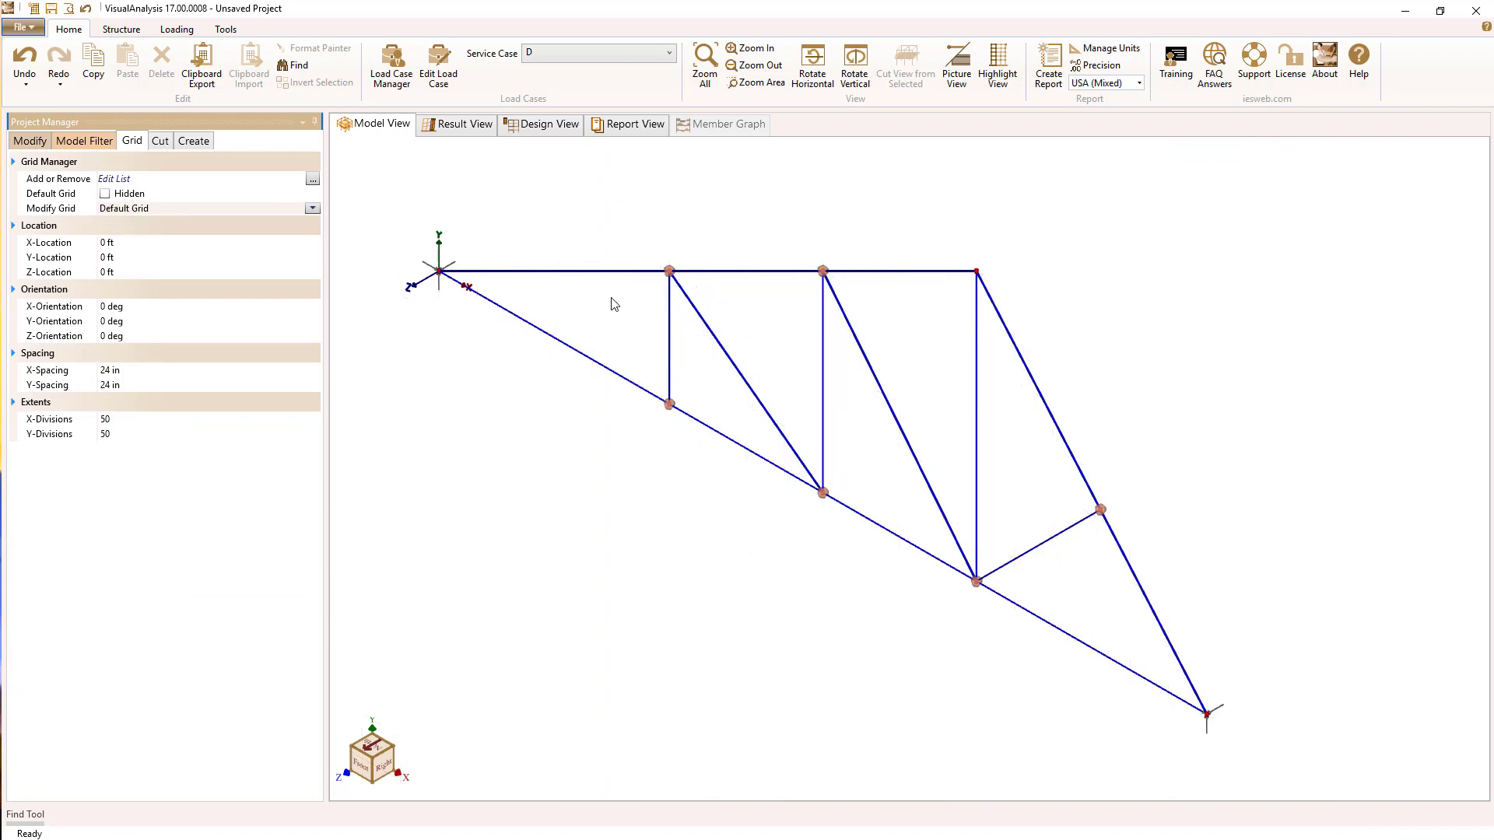
Select all nine truss nodes and fix their DZ translation to restrain the truss out of plane
{"action": "left_click", "coordinate": [669, 272], "text": "shift"}
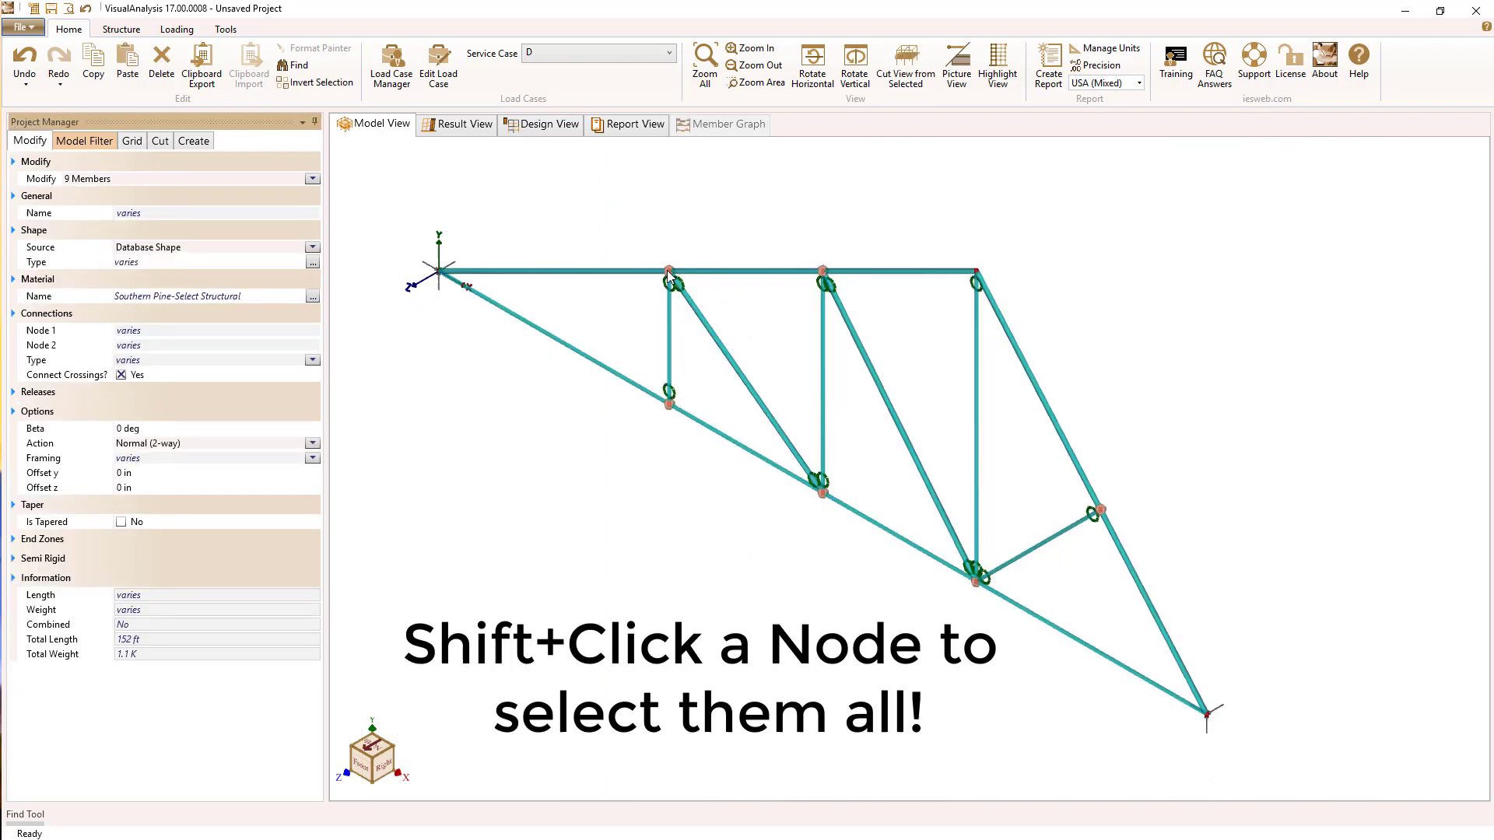
{"action": "key", "text": "Escape"}
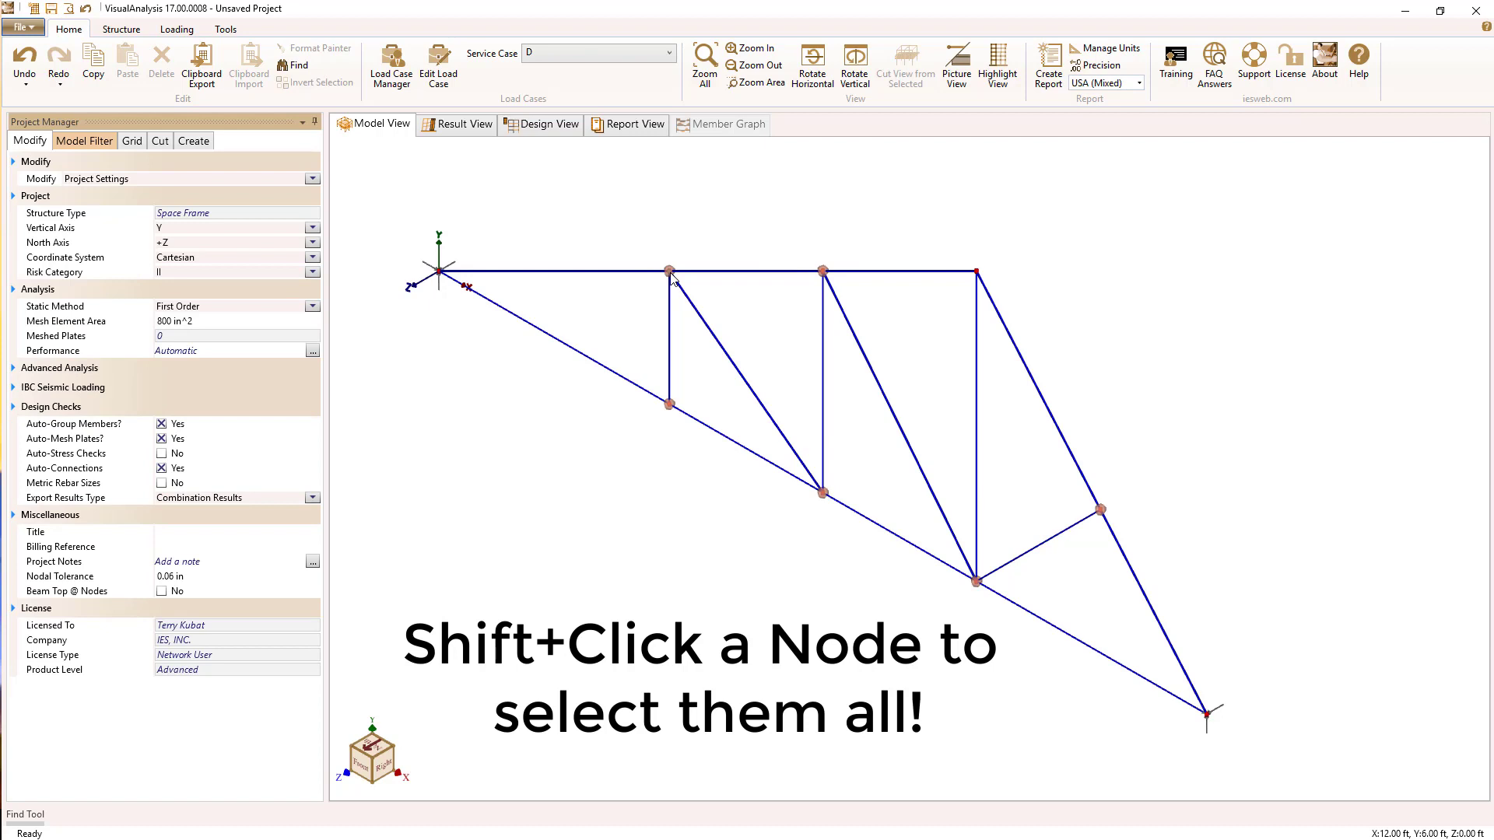
{"action": "left_click", "coordinate": [669, 272], "text": "shift"}
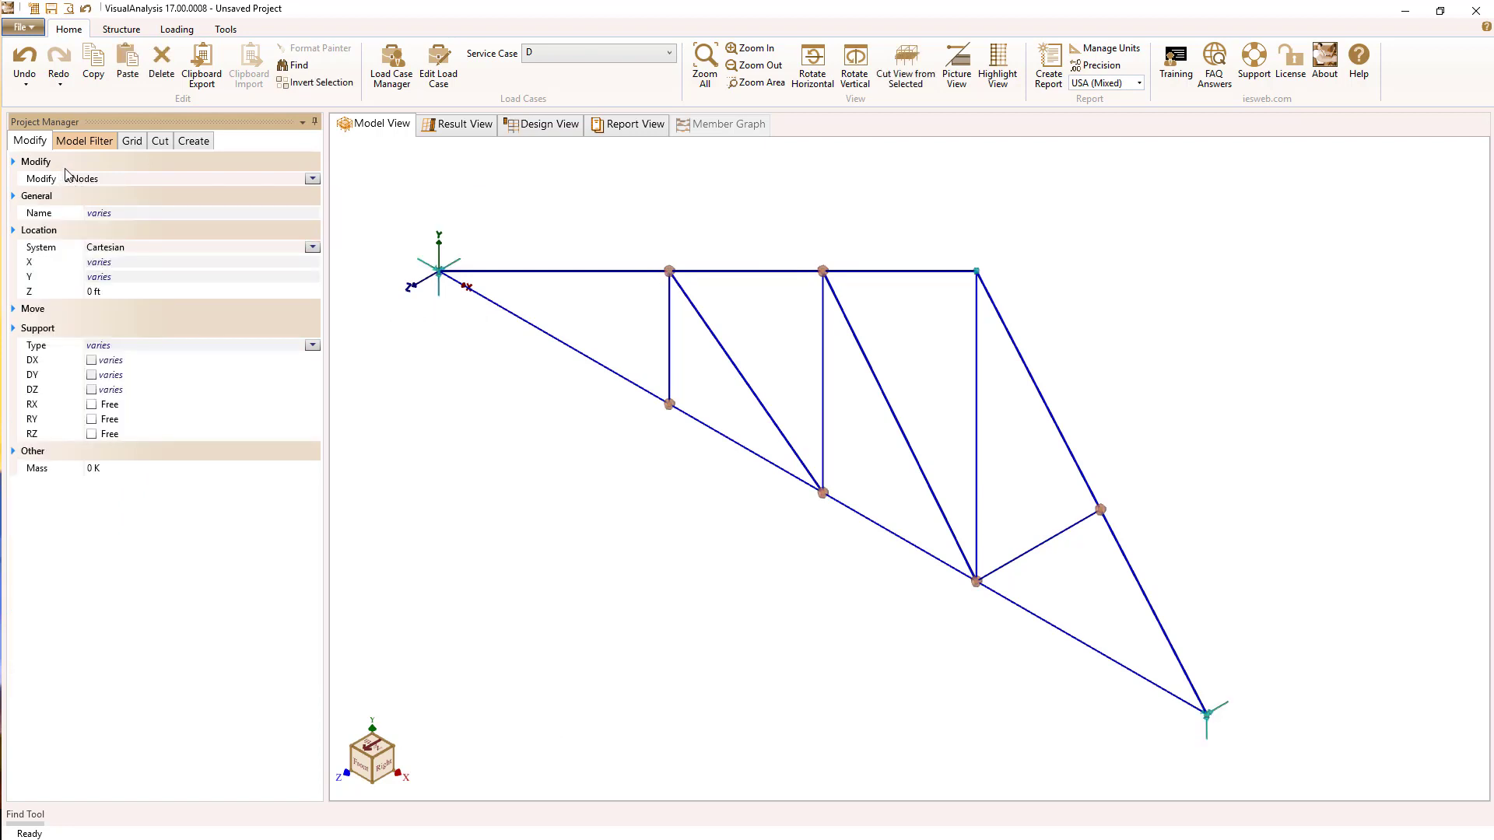
{"action": "left_click", "coordinate": [91, 390]}
Examine the whole truss's deflected shape from the front in the Result View for result case D
{"action": "left_click", "coordinate": [361, 770]}
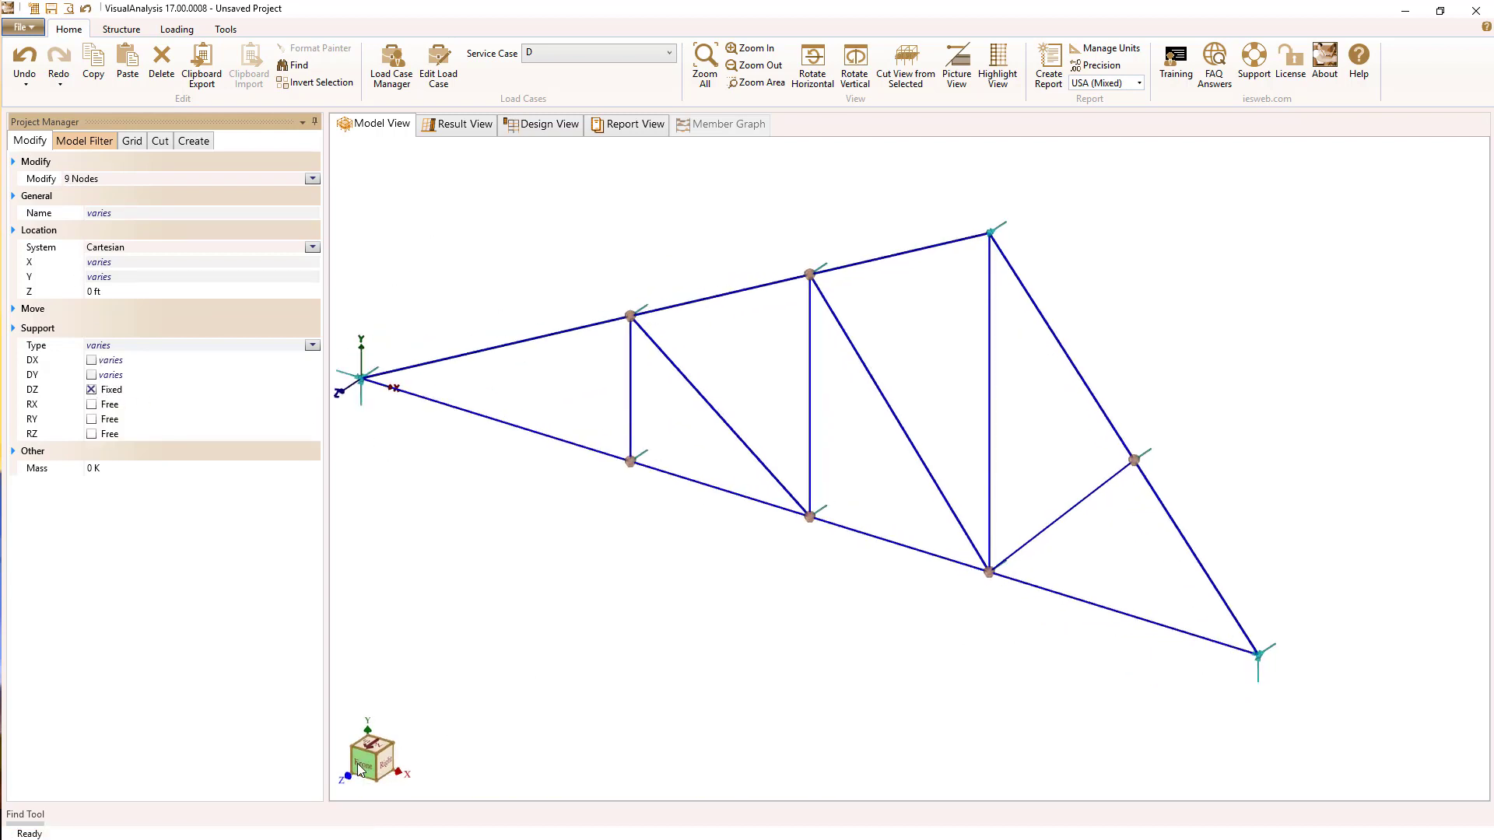
{"action": "left_click", "coordinate": [705, 64]}
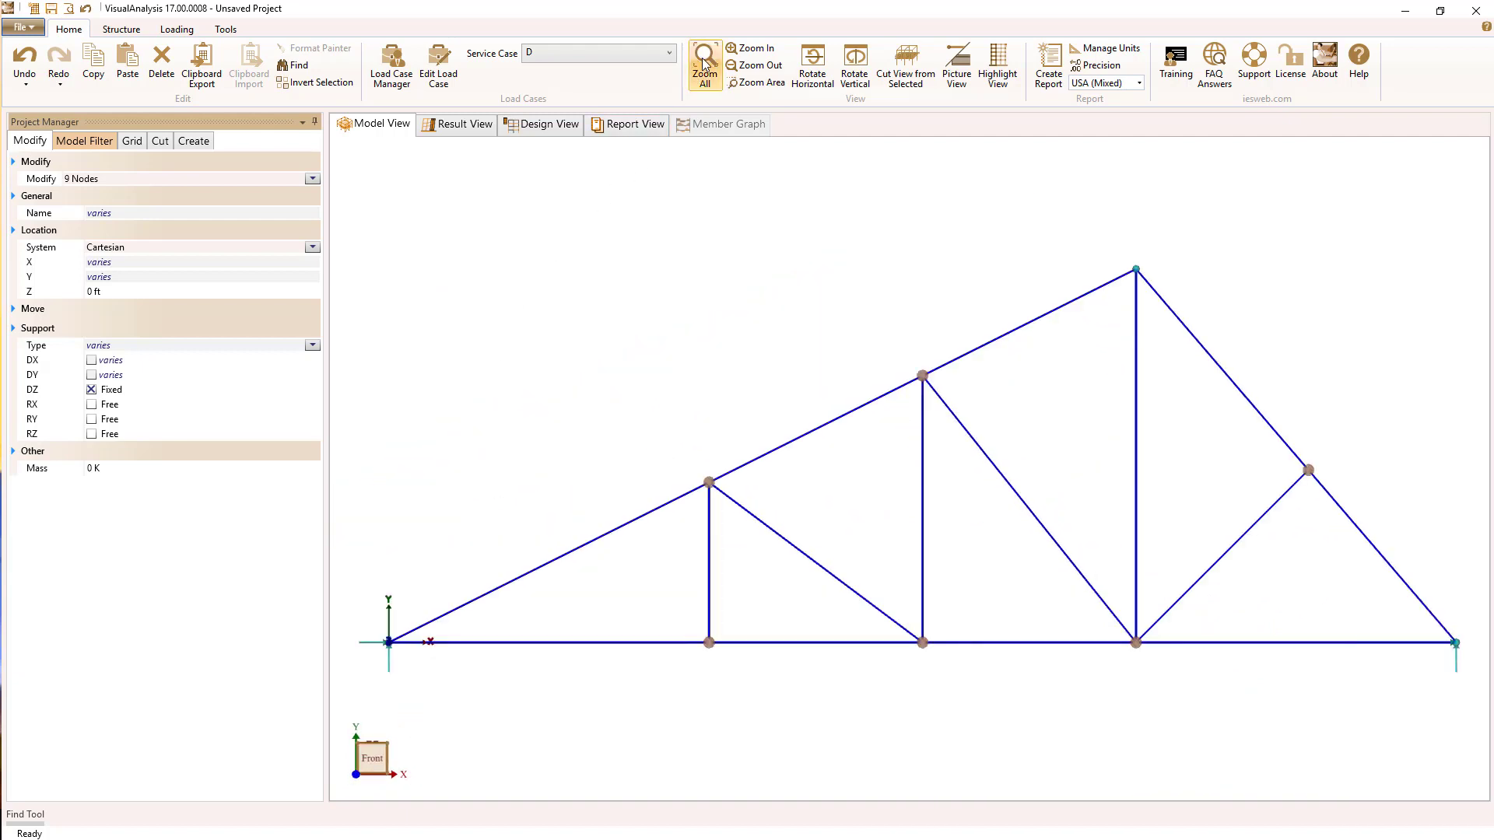
{"action": "left_click", "coordinate": [477, 130]}
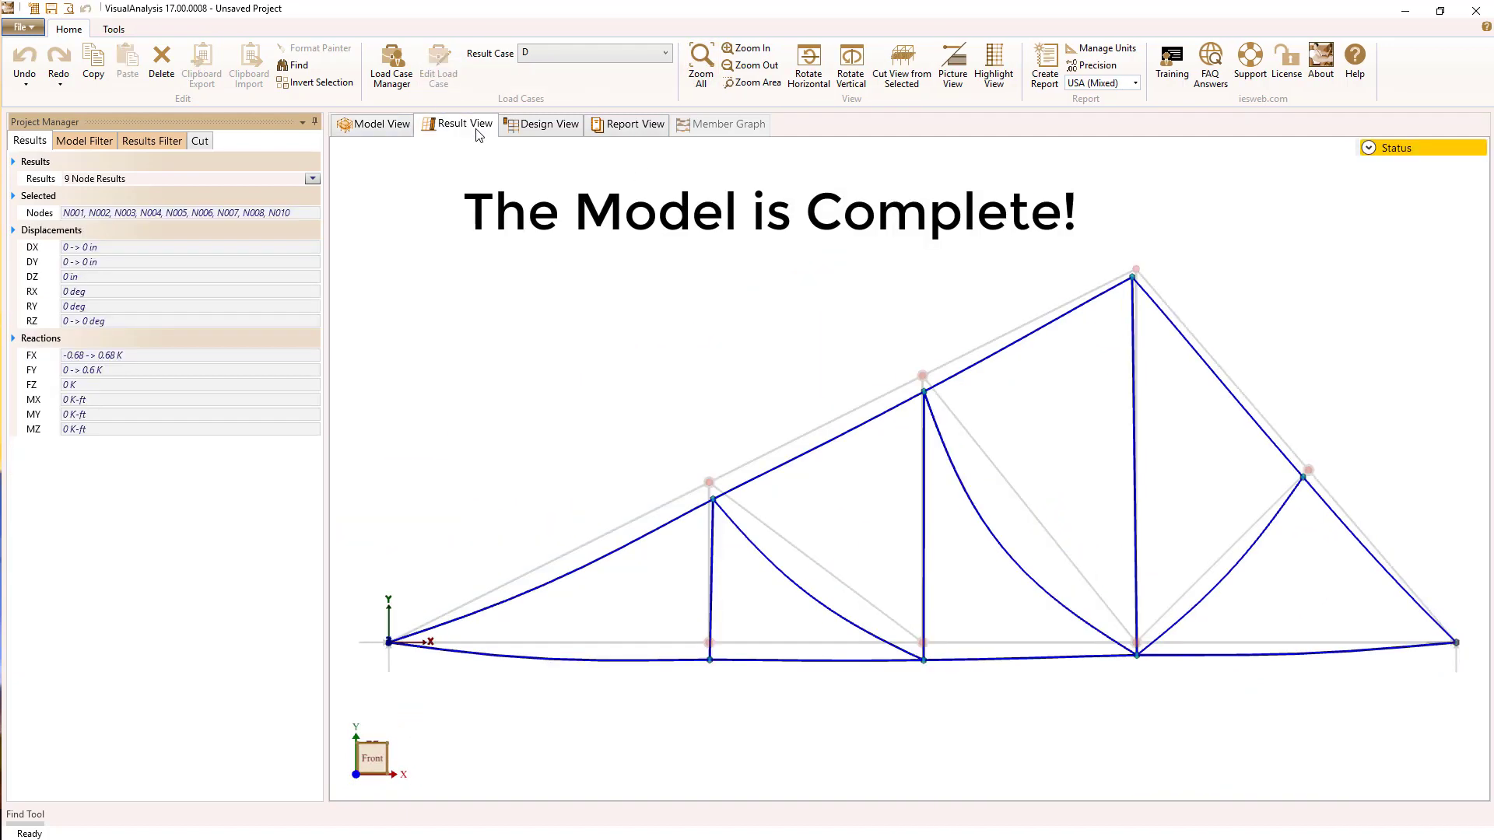